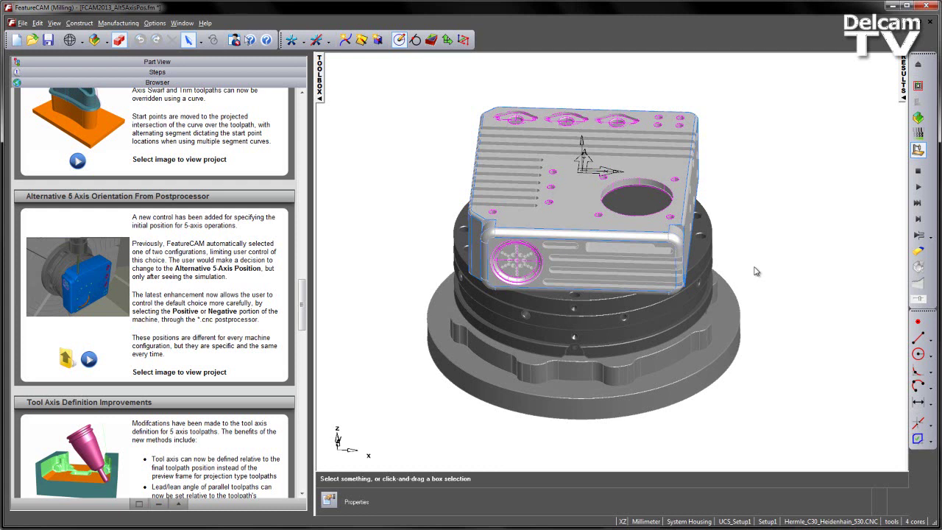
From the Part View tree, review Setup1's 5 Axis Positioning choices and leave it at Standard
click(241, 63)
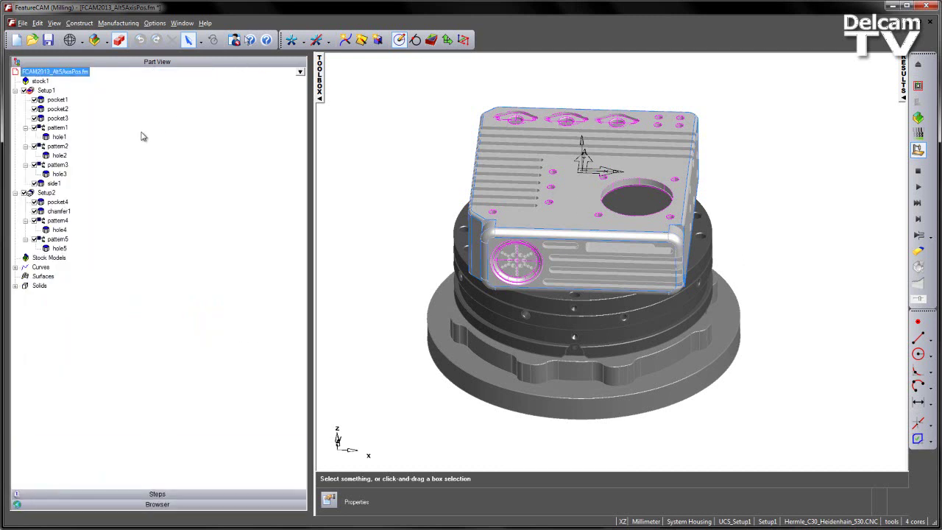
right_click(50, 92)
click(331, 115)
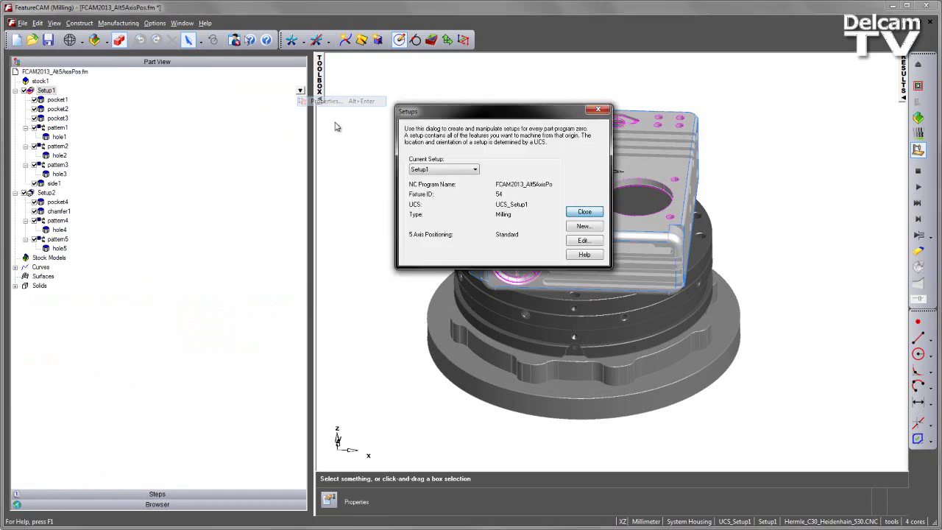
drag(498, 115, 270, 91)
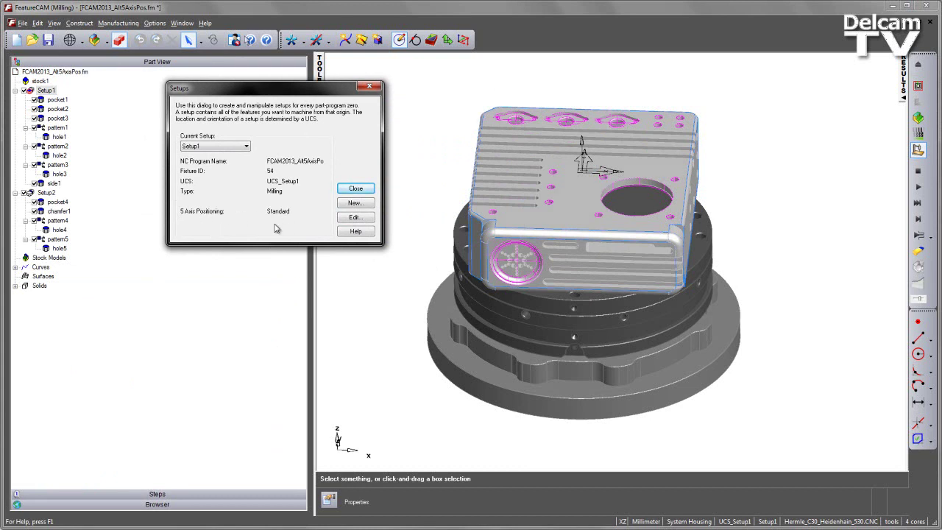
click(357, 220)
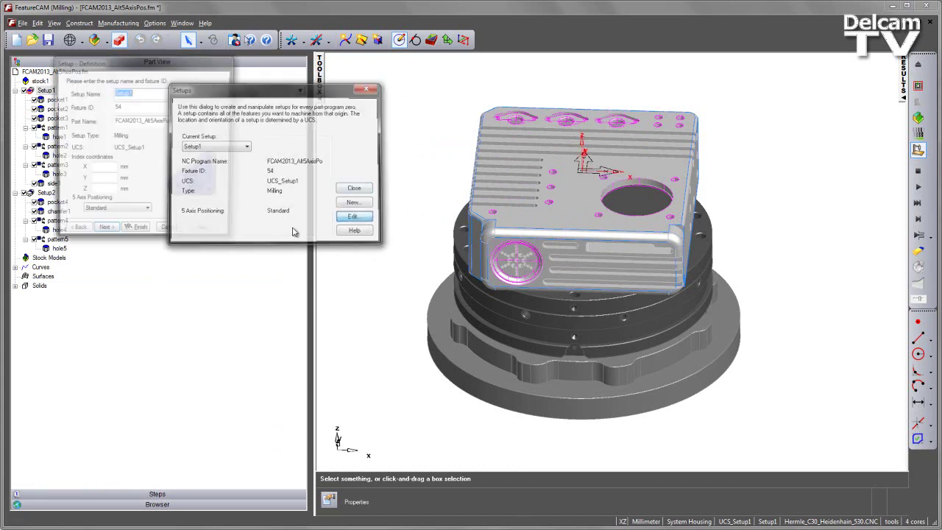
click(144, 214)
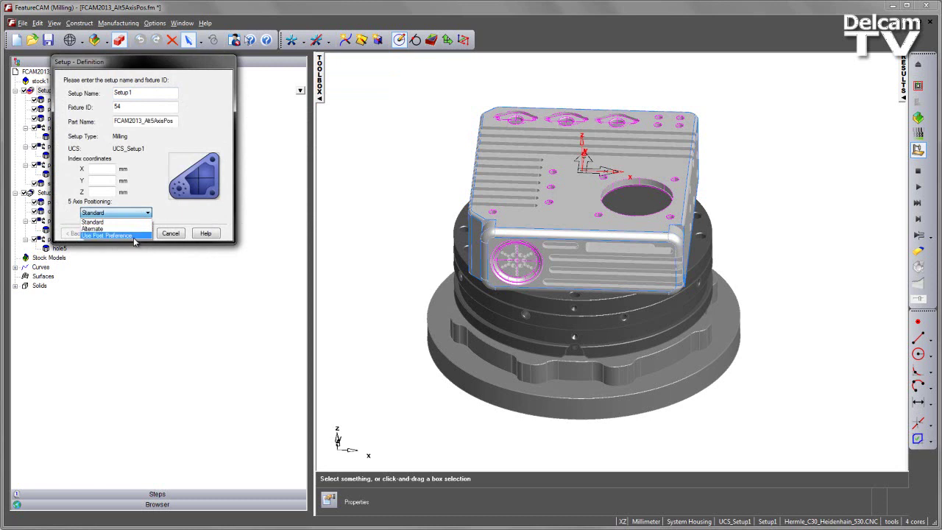
click(160, 175)
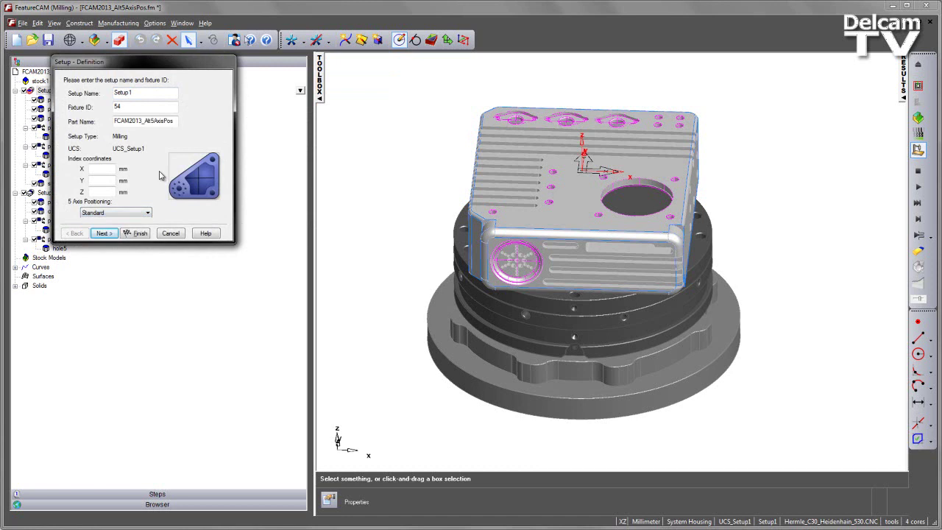
click(175, 234)
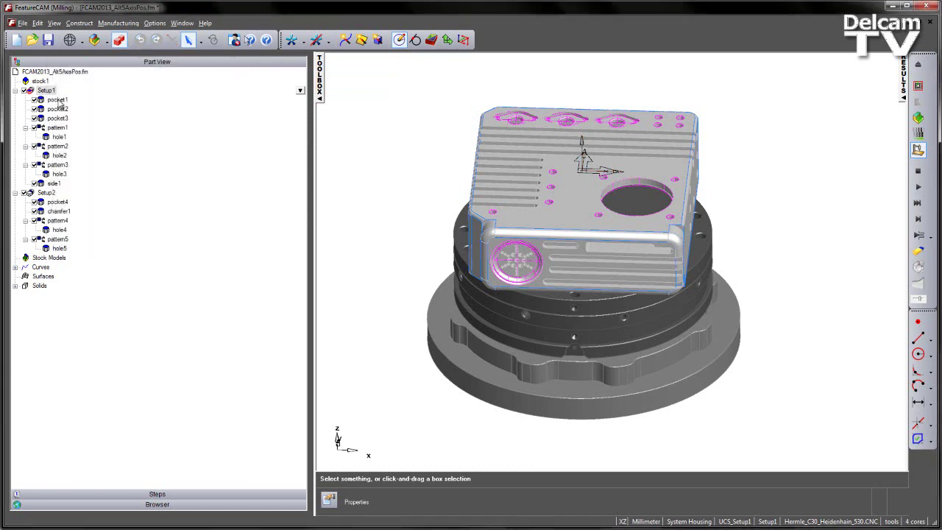
double_click(58, 100)
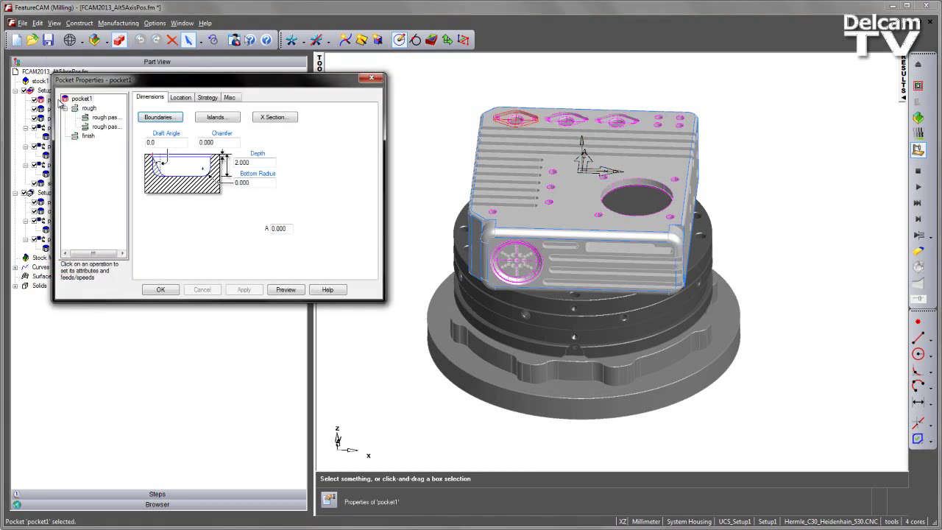
click(105, 117)
click(218, 97)
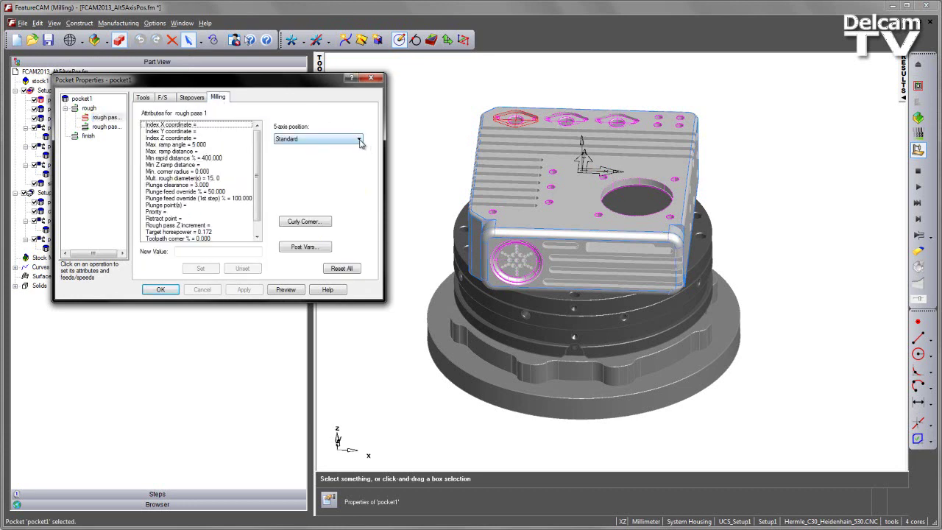
click(359, 139)
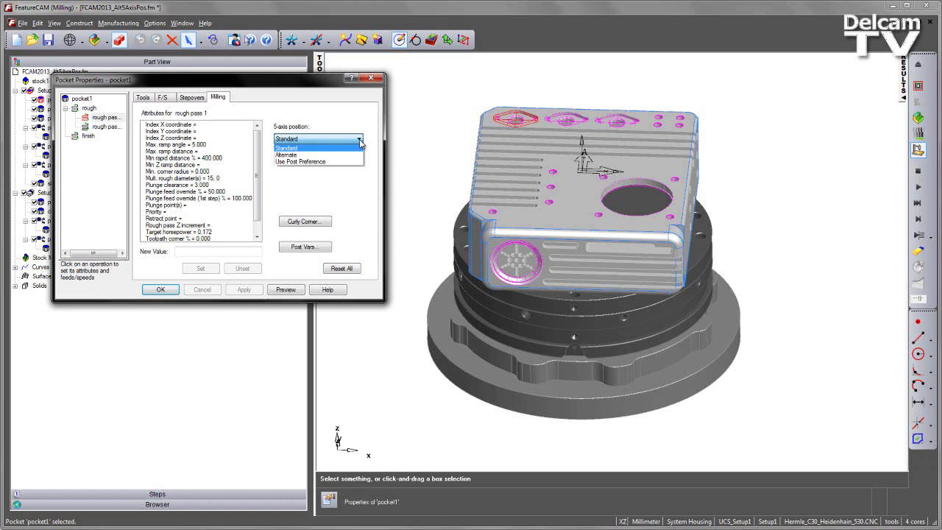
click(363, 124)
click(372, 77)
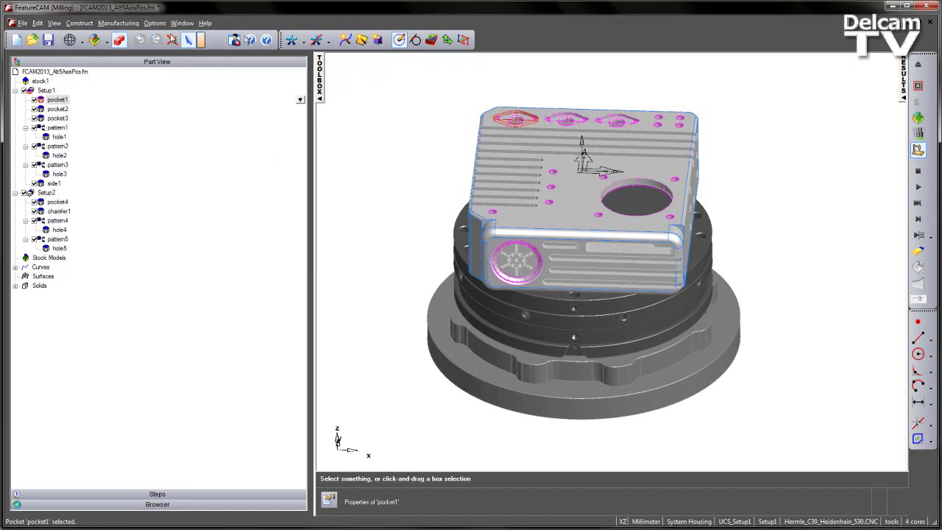
click(154, 22)
mouse_move(118, 22)
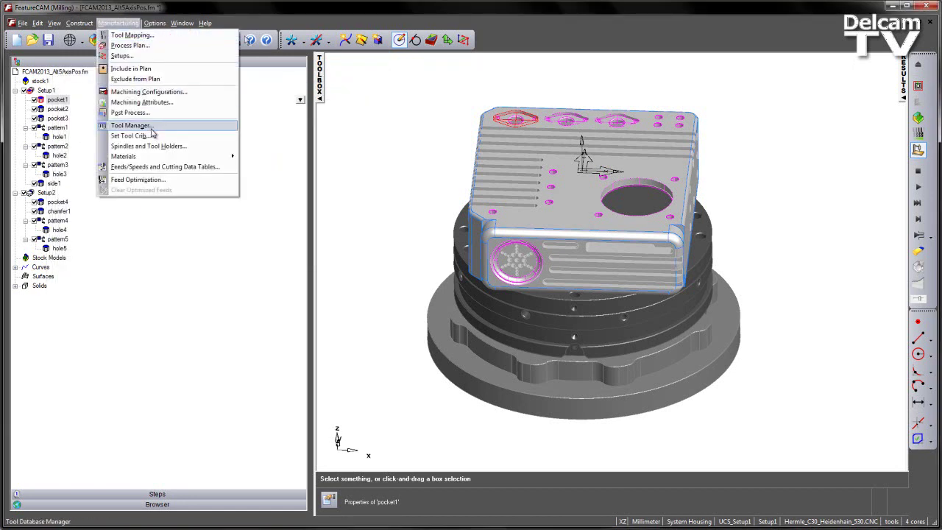
click(142, 102)
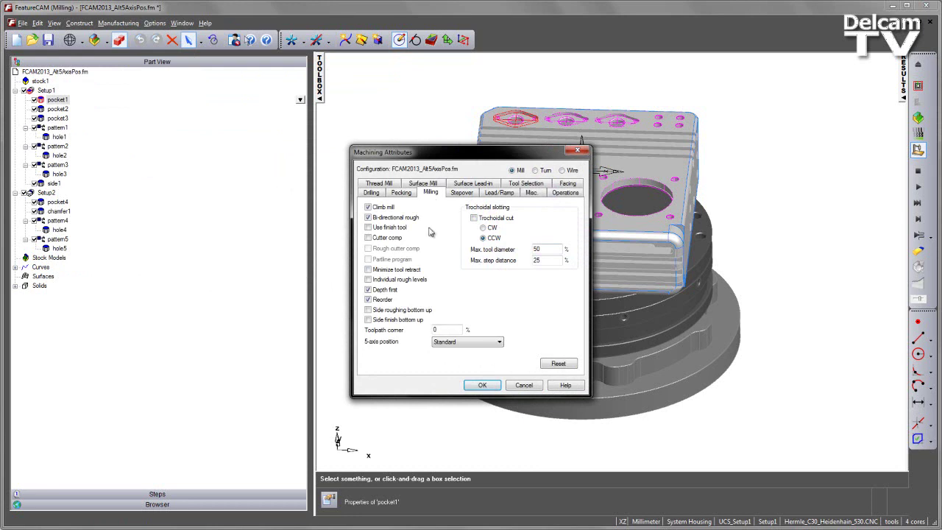
click(499, 343)
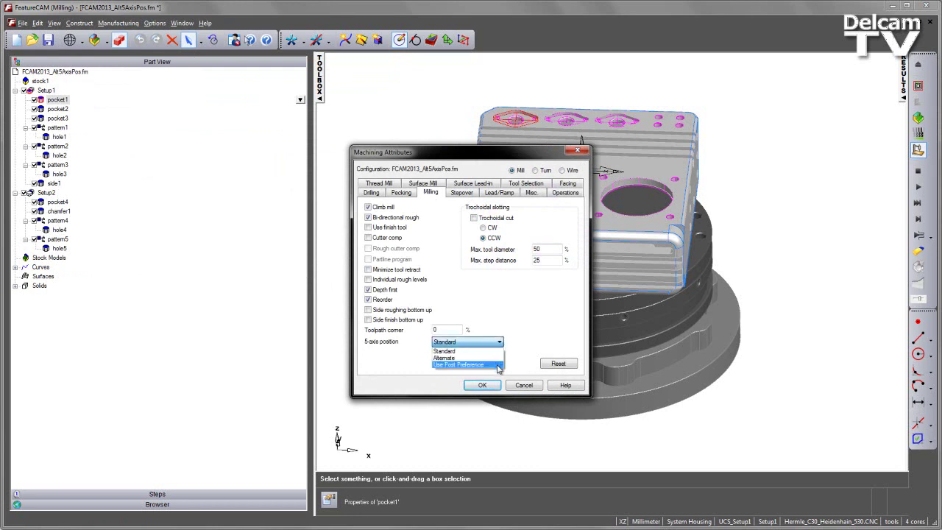
click(527, 313)
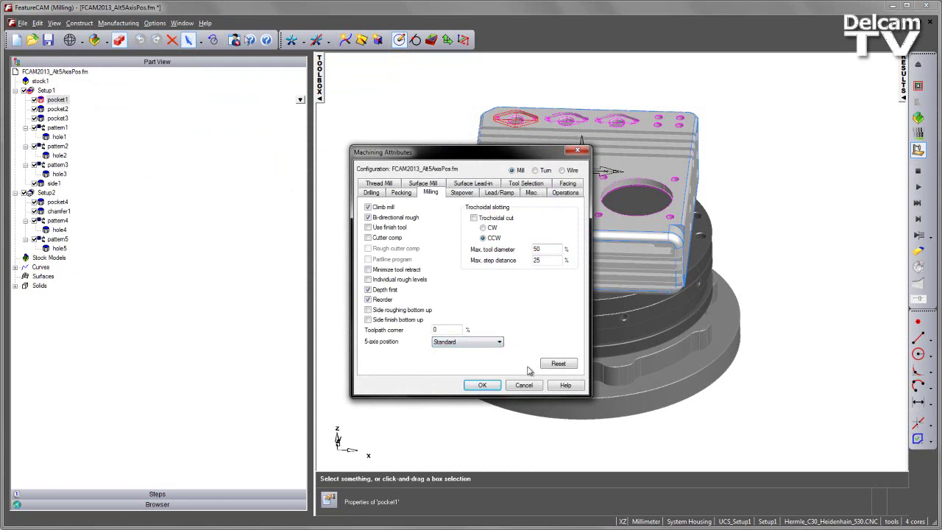
click(529, 386)
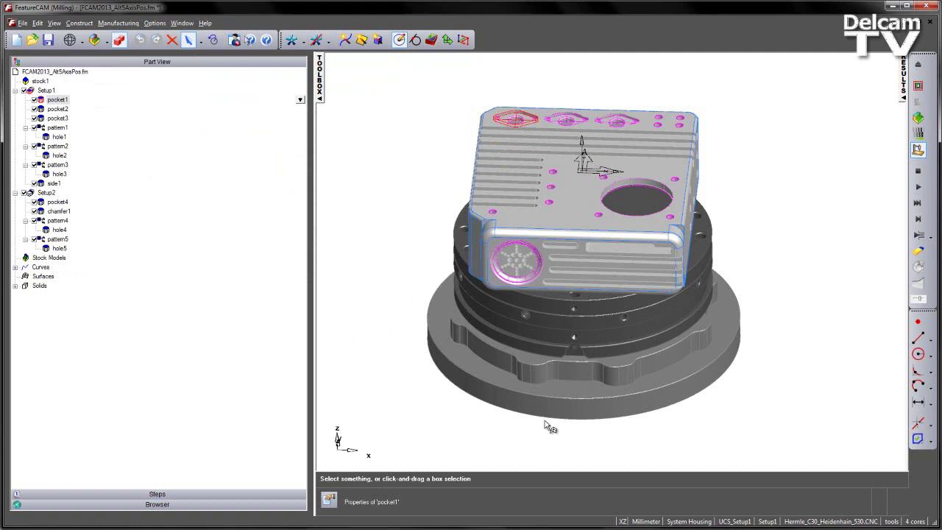
Browse the project folder, then switch back to the Part View tree and narrow the side panel
click(257, 505)
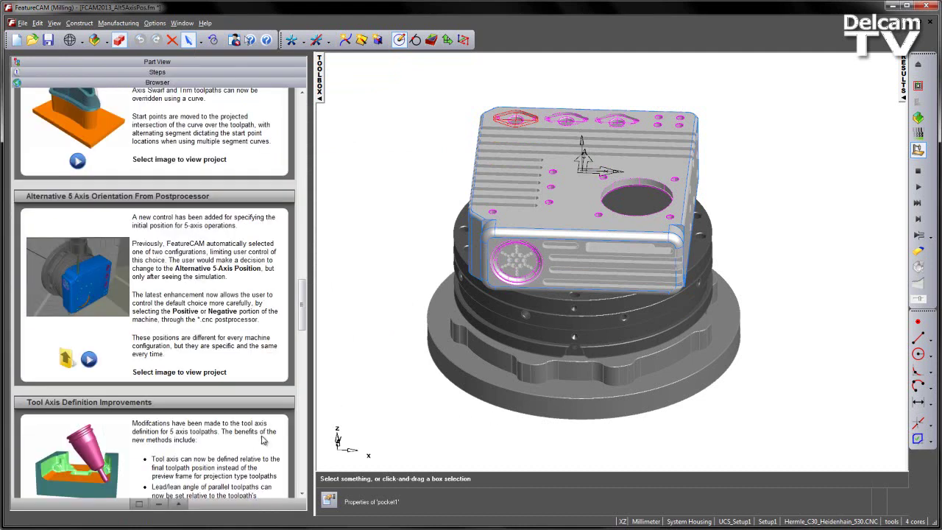
click(65, 359)
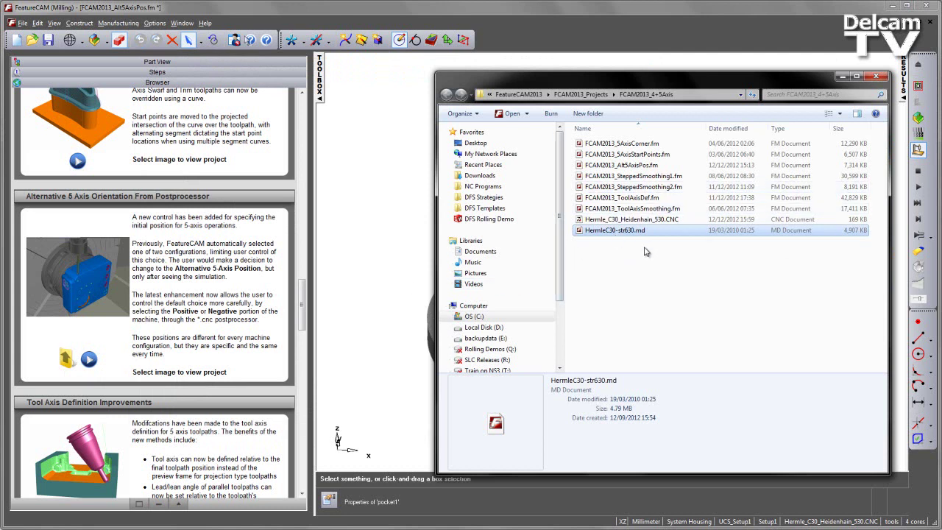
click(876, 76)
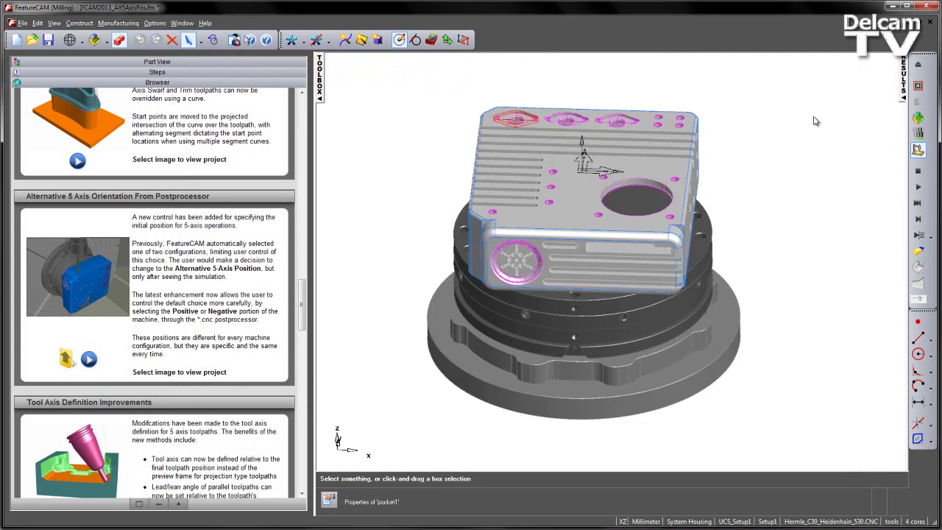
click(226, 65)
drag(313, 126, 161, 126)
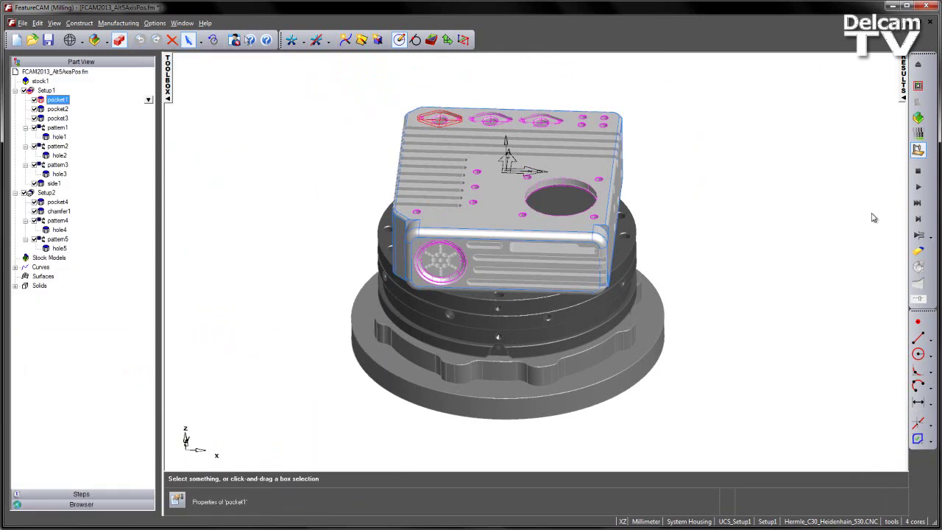
Play the rotary-table machine simulation of the part, then stop it and zoom in on the part
click(918, 220)
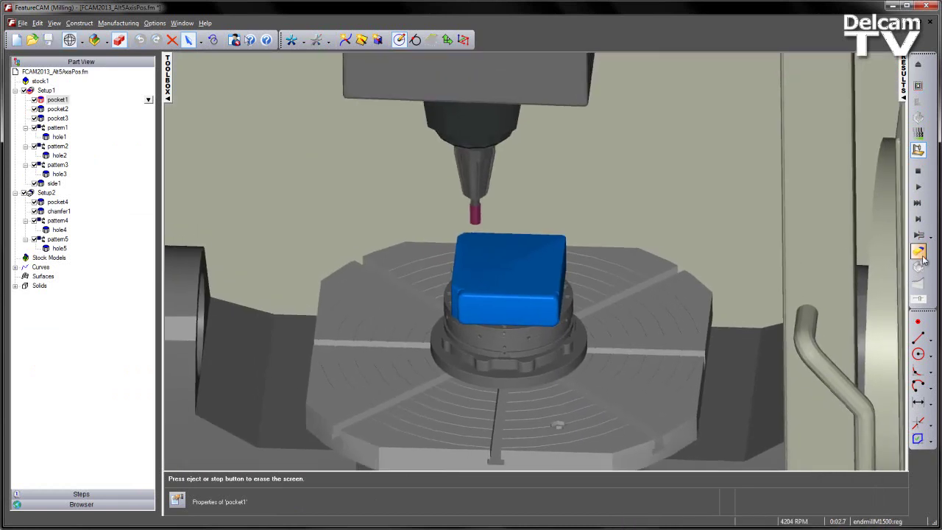
click(919, 189)
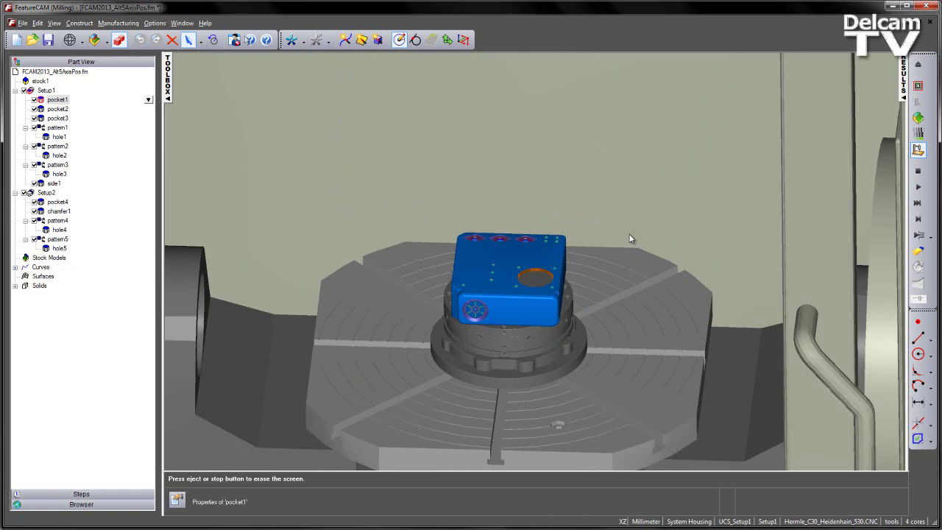
click(918, 171)
scroll(563, 270, up, 3)
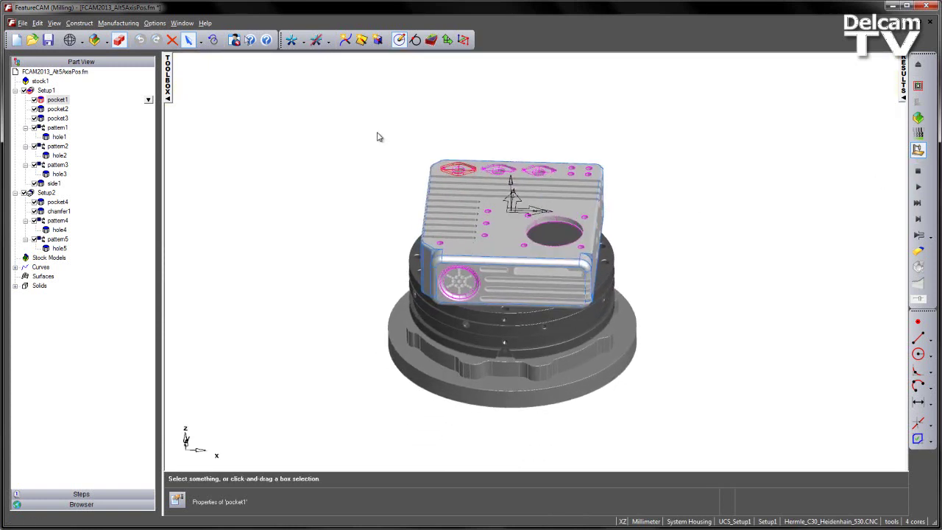
Set the default machining attributes' 5-axis position to Alternate
click(122, 23)
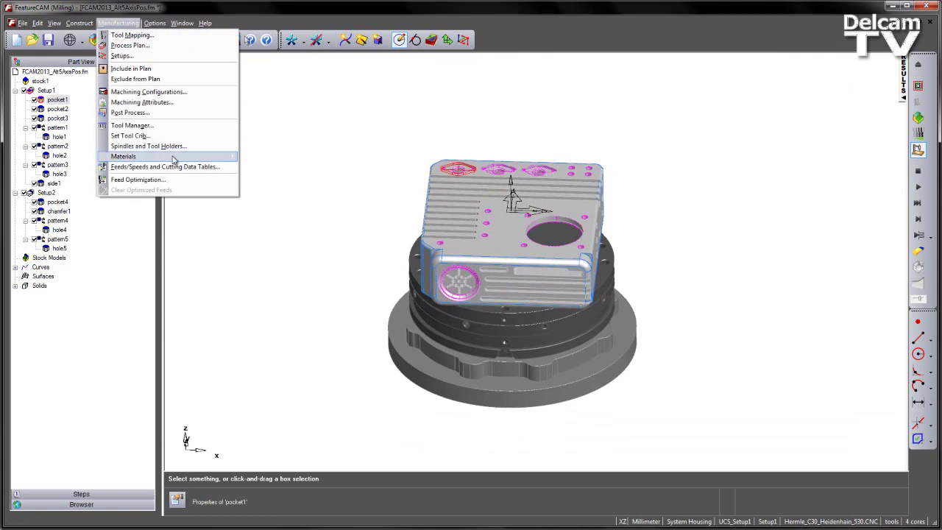
click(225, 102)
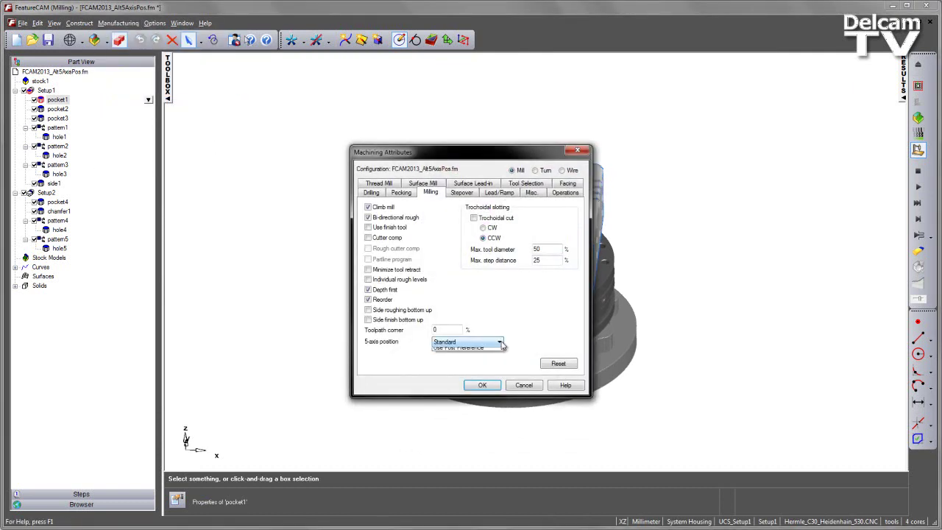
click(500, 342)
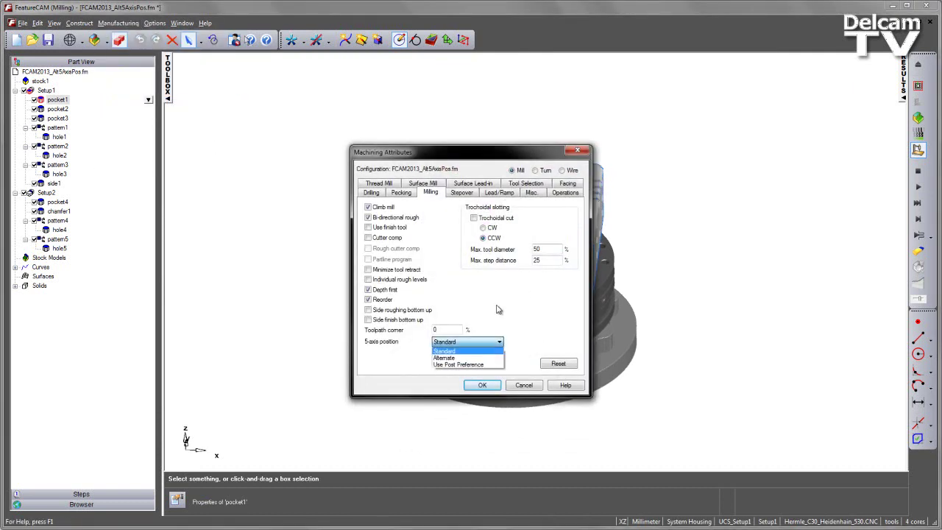
click(498, 358)
click(482, 386)
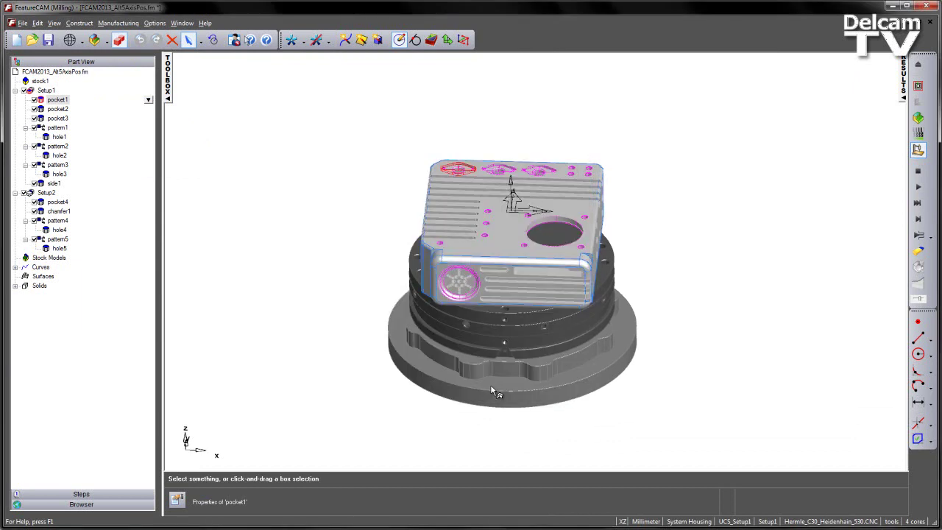
Change Setup1 and Setup2 to Alternate 5 Axis Positioning, then make Setup1 active again
double_click(47, 89)
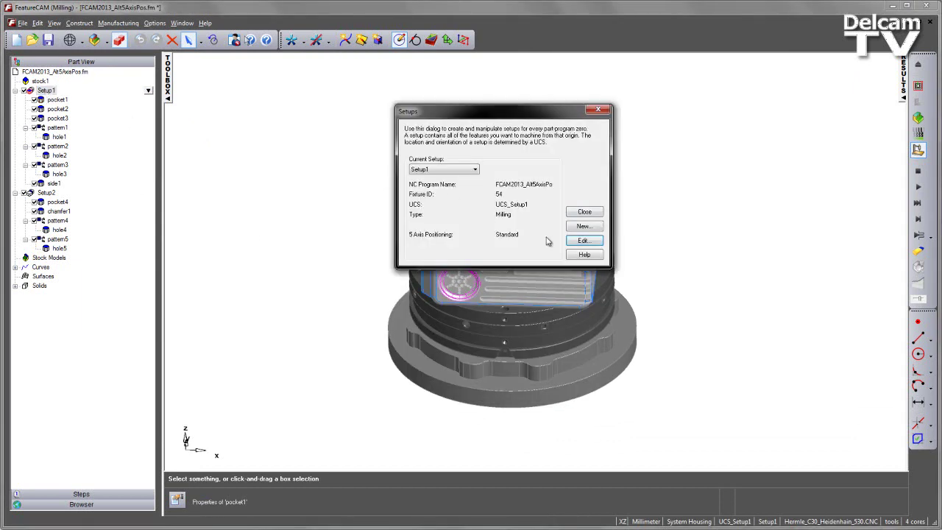
click(584, 242)
click(147, 212)
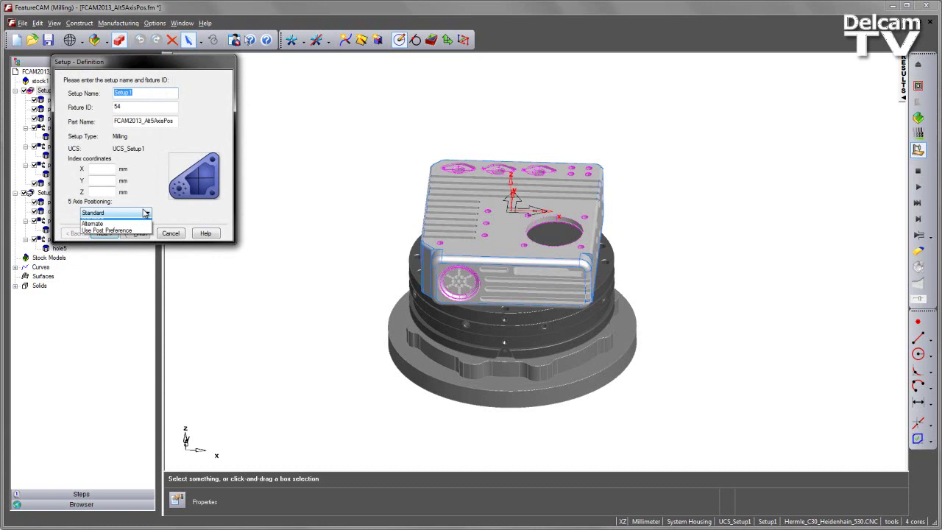
click(135, 230)
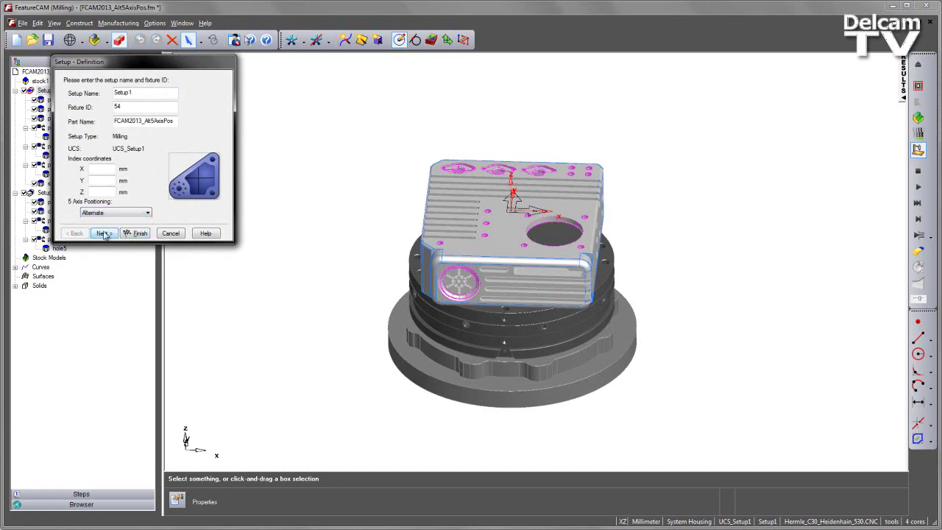
click(136, 233)
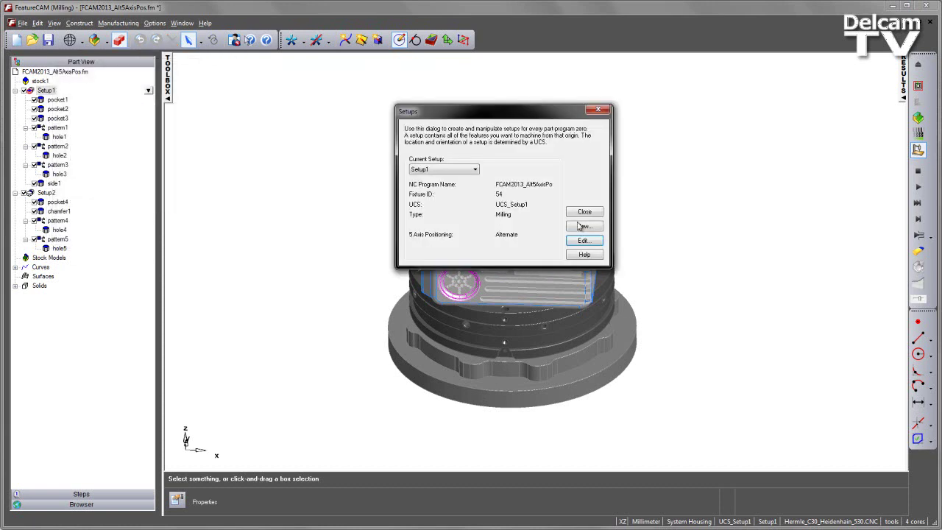
click(586, 213)
double_click(53, 193)
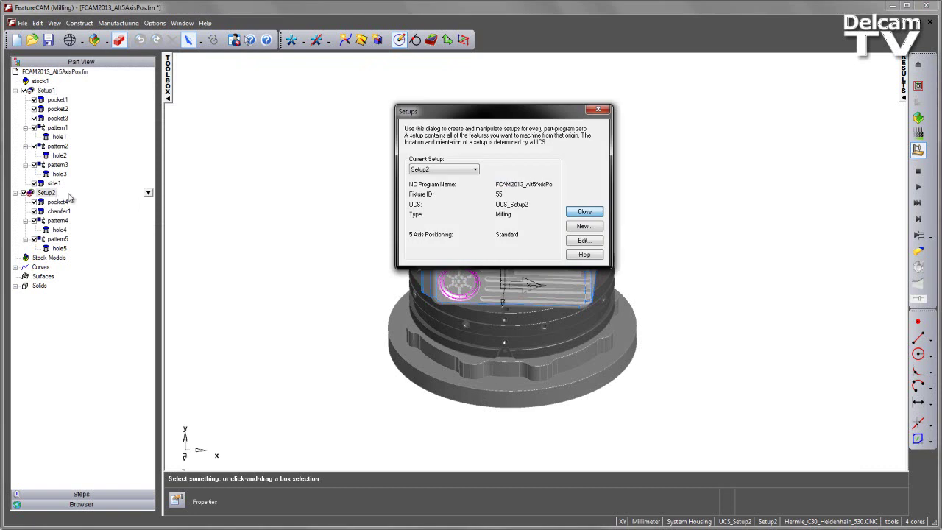
click(582, 241)
click(136, 214)
click(135, 229)
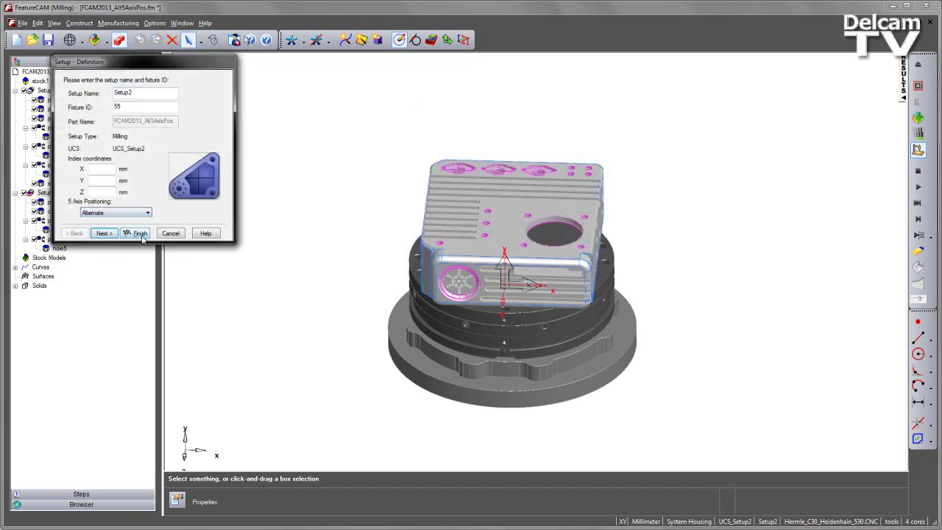
click(137, 233)
click(585, 214)
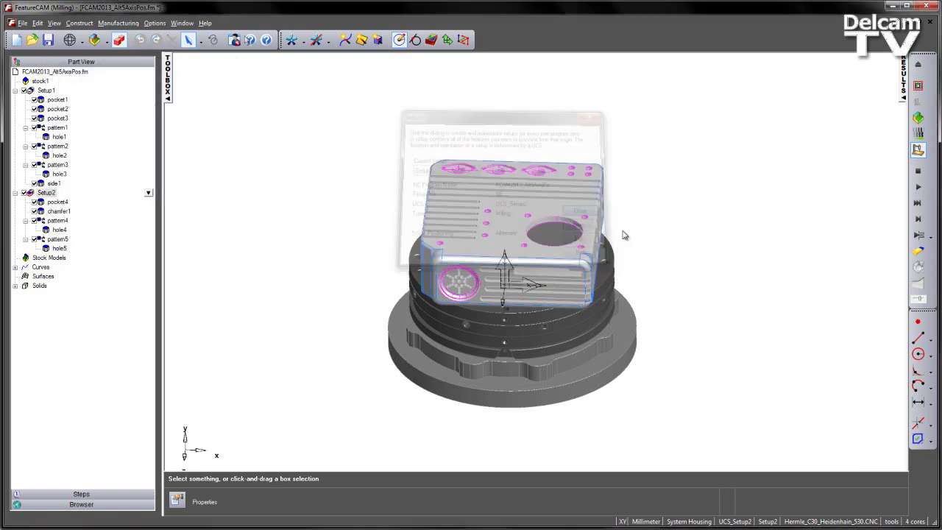
click(46, 91)
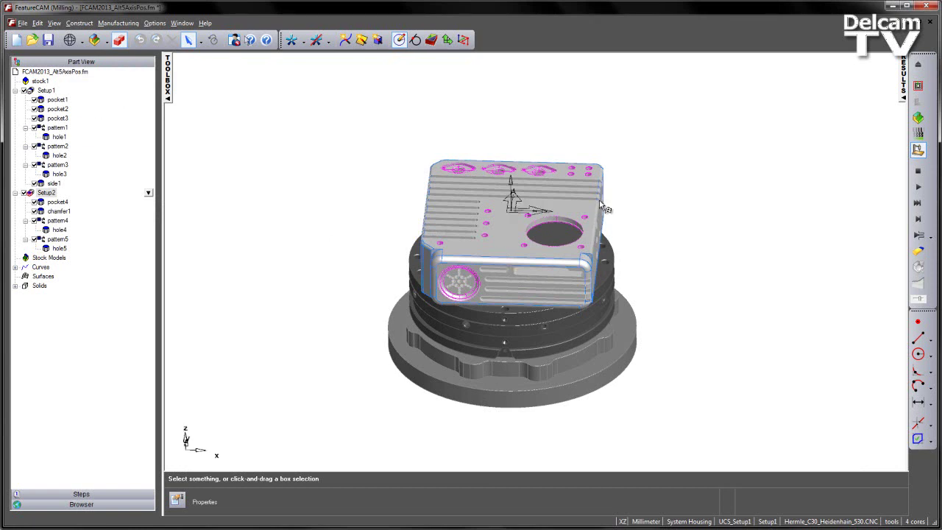
click(919, 218)
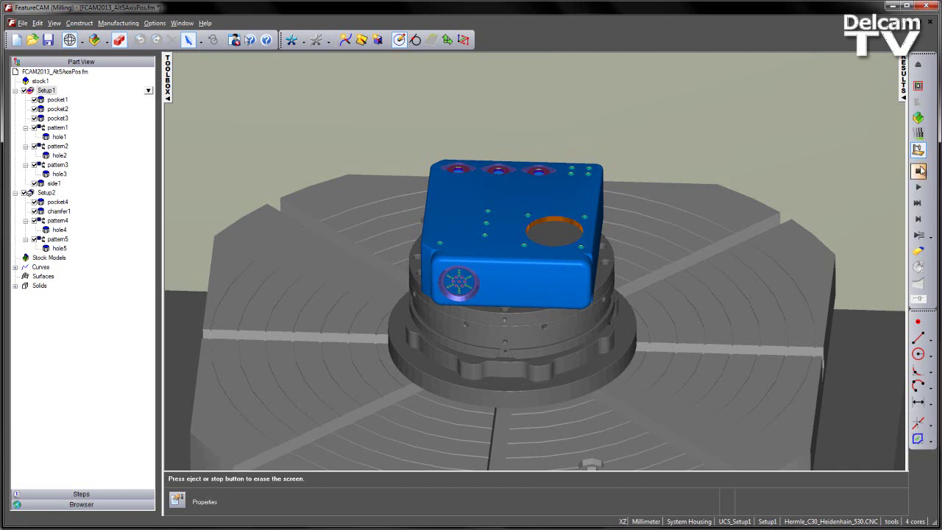
click(918, 170)
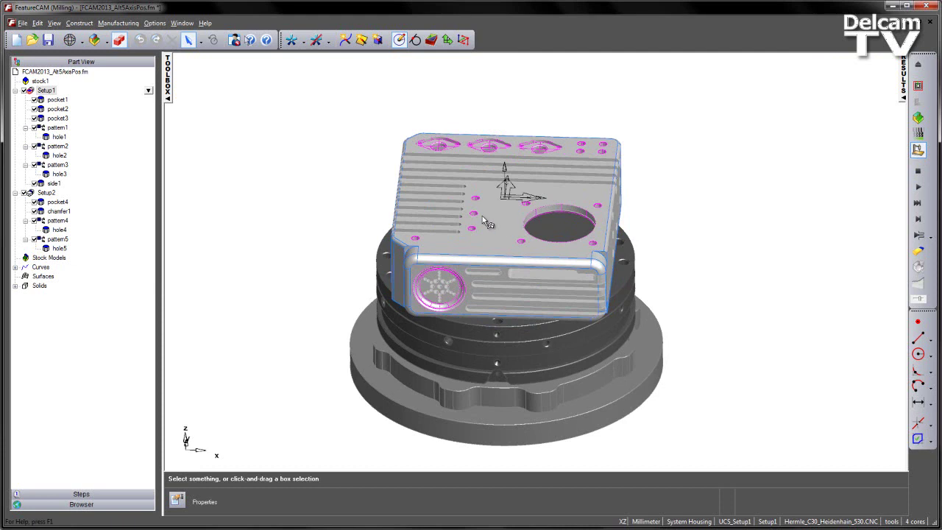
Set 5 Axis Positioning to Use Post Preference for both Setup1 and Setup2
double_click(46, 90)
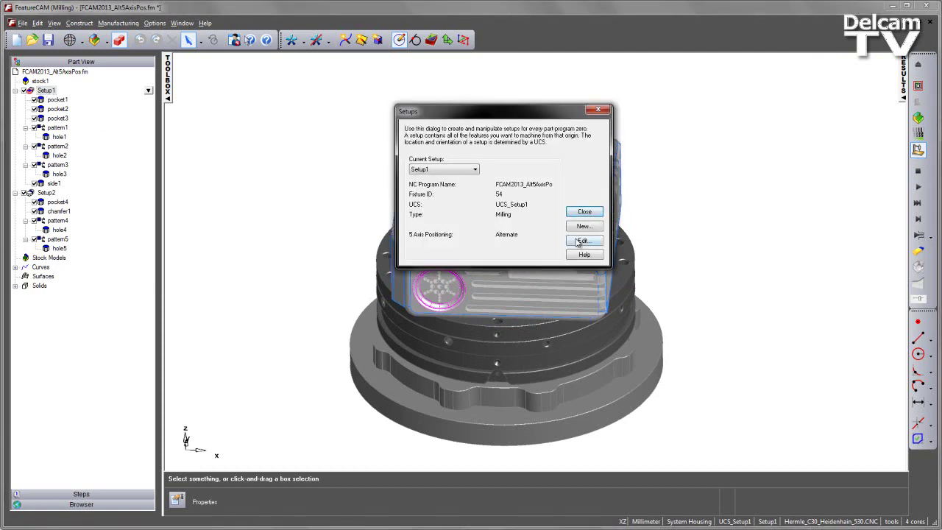
click(582, 242)
click(134, 213)
click(127, 236)
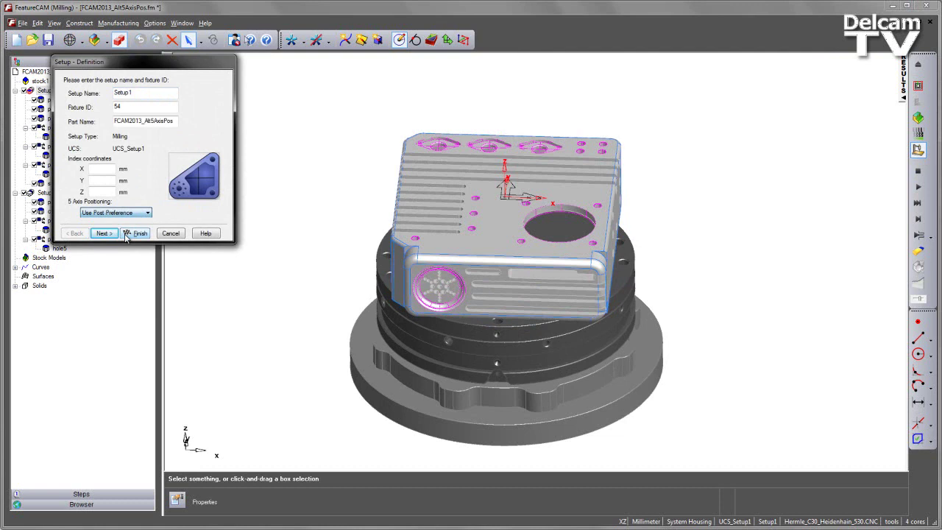
click(127, 236)
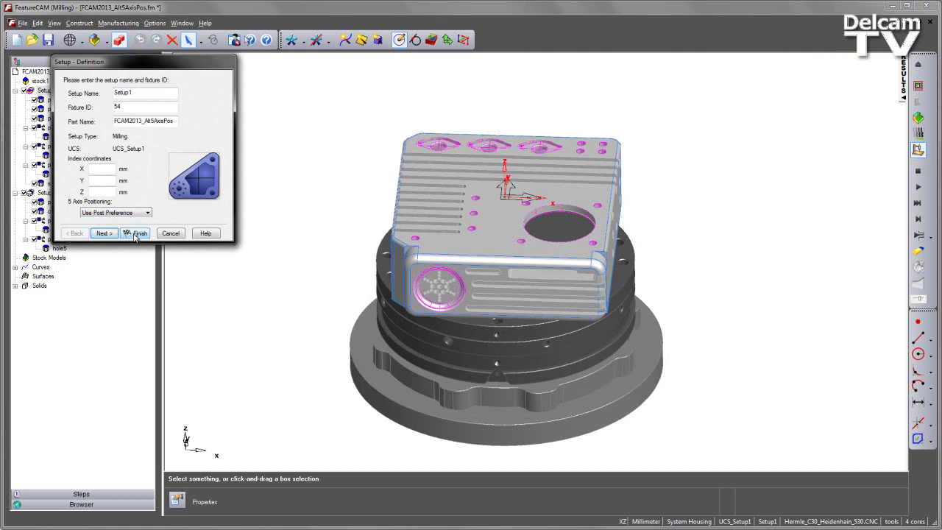
click(135, 234)
click(594, 214)
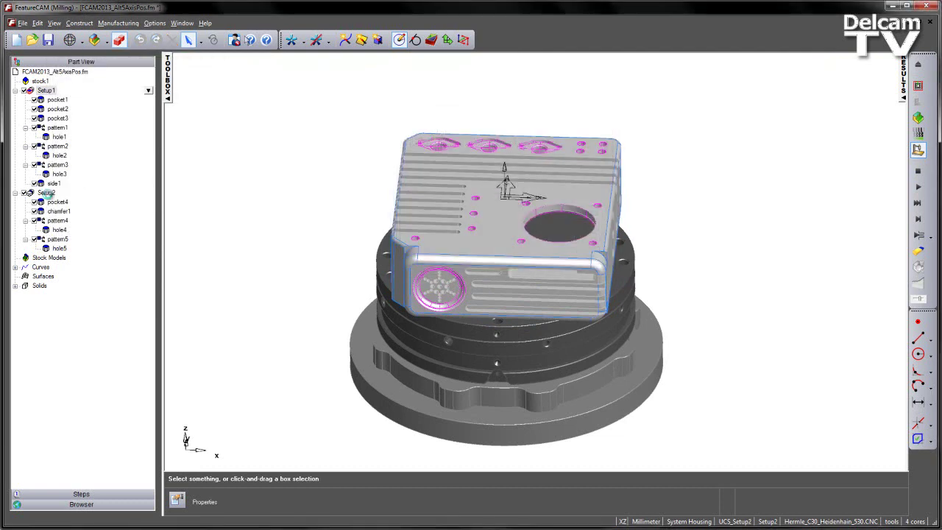
double_click(46, 193)
click(582, 242)
click(135, 213)
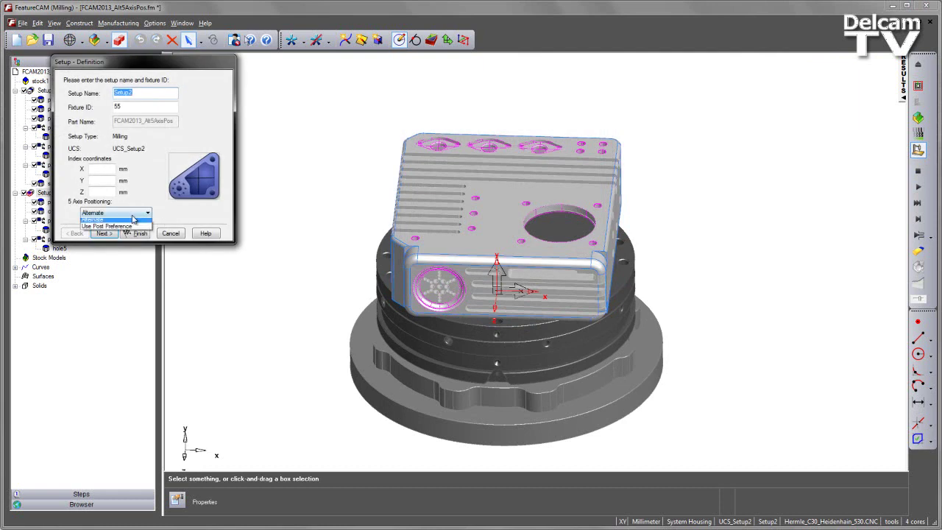
click(129, 226)
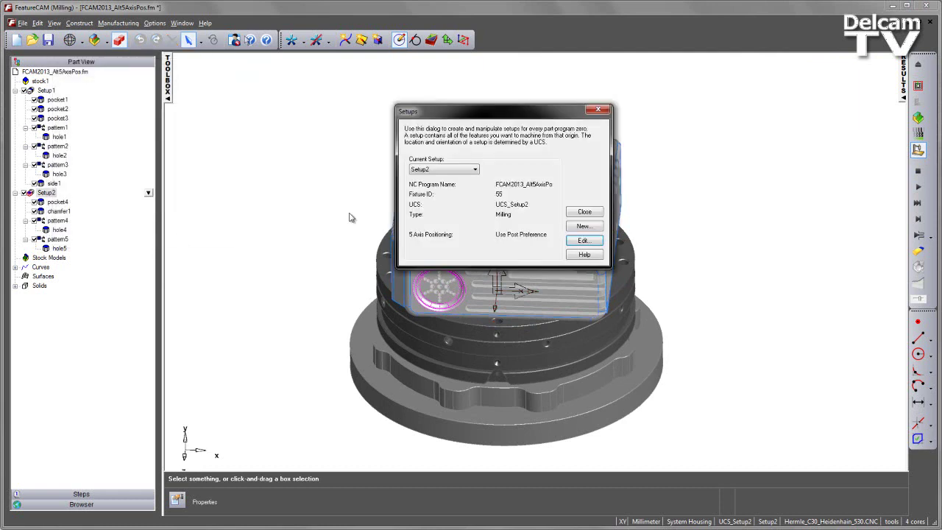
click(583, 211)
Set the default machining attributes' 5-axis position to Use Post Preference
click(118, 23)
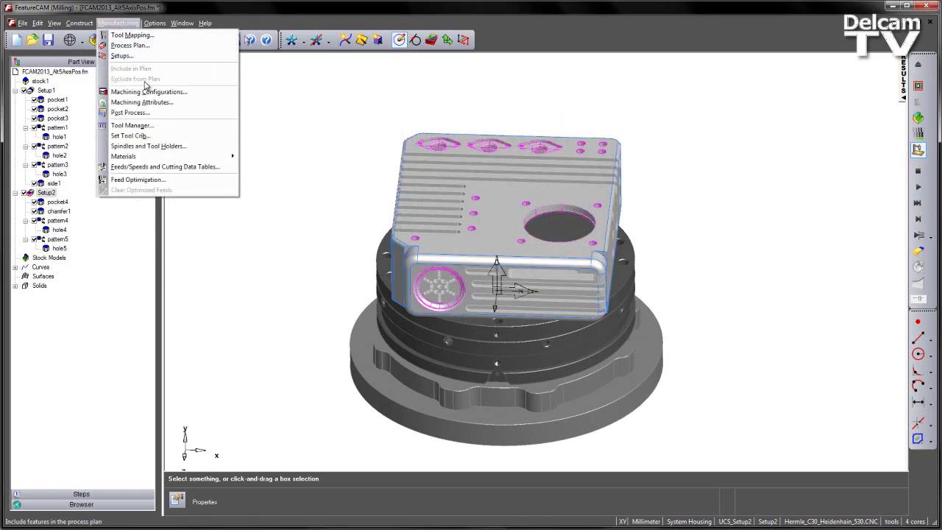
click(129, 103)
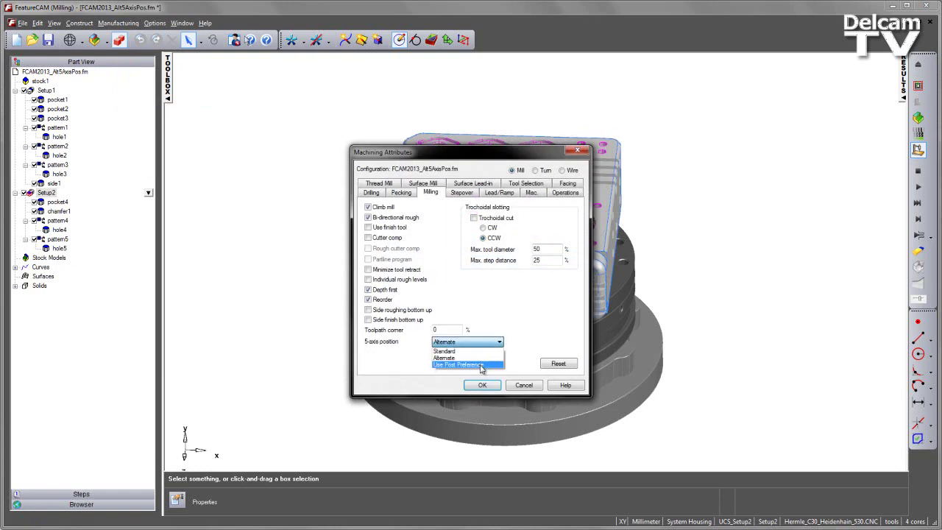
click(487, 372)
click(483, 385)
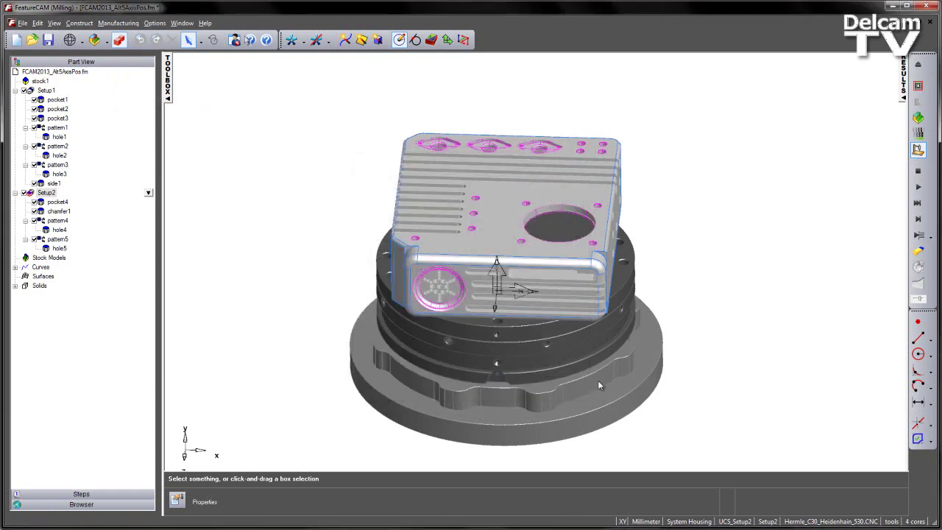
click(45, 90)
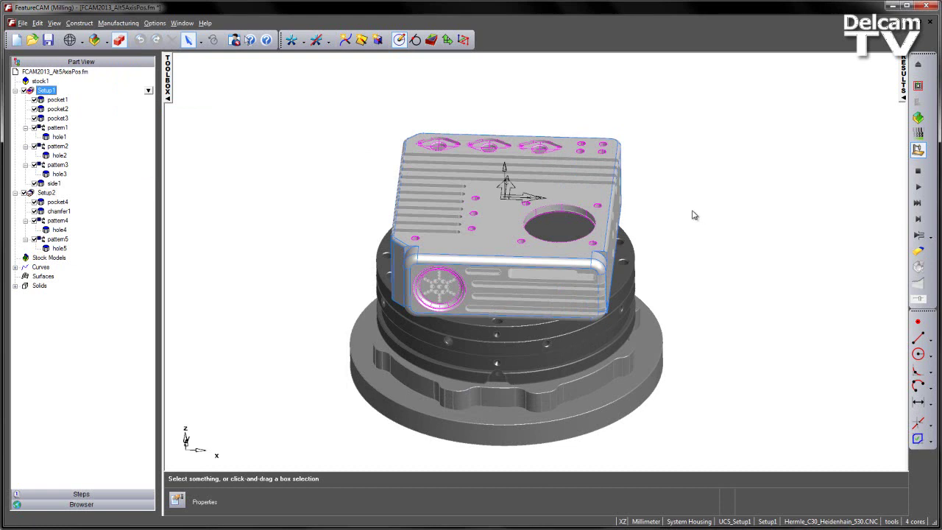
click(918, 219)
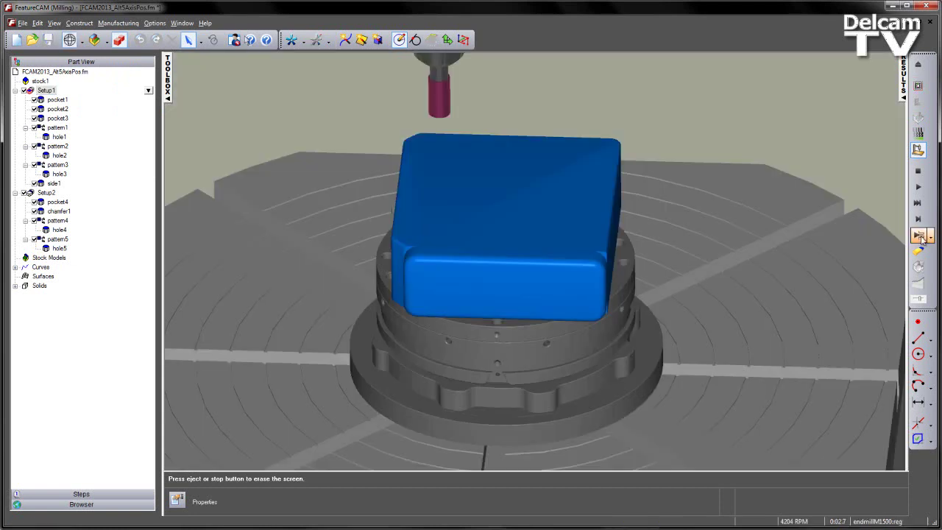
click(918, 186)
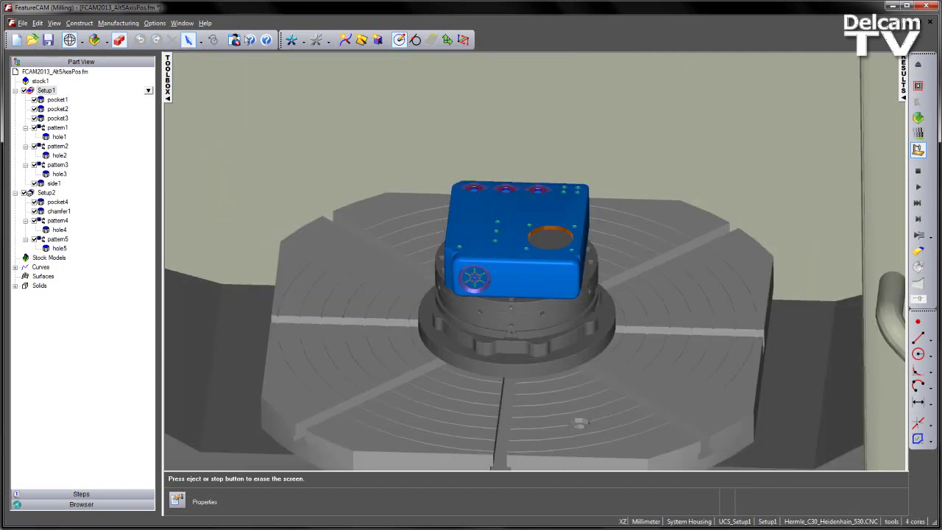
Clear the simulation and open the post's CNC file in the XBUILD editor
click(918, 171)
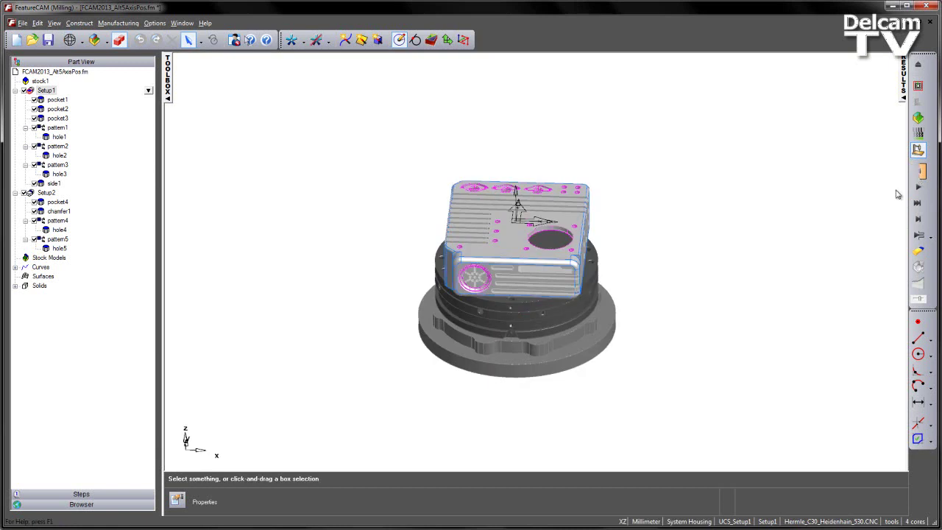
double_click(828, 521)
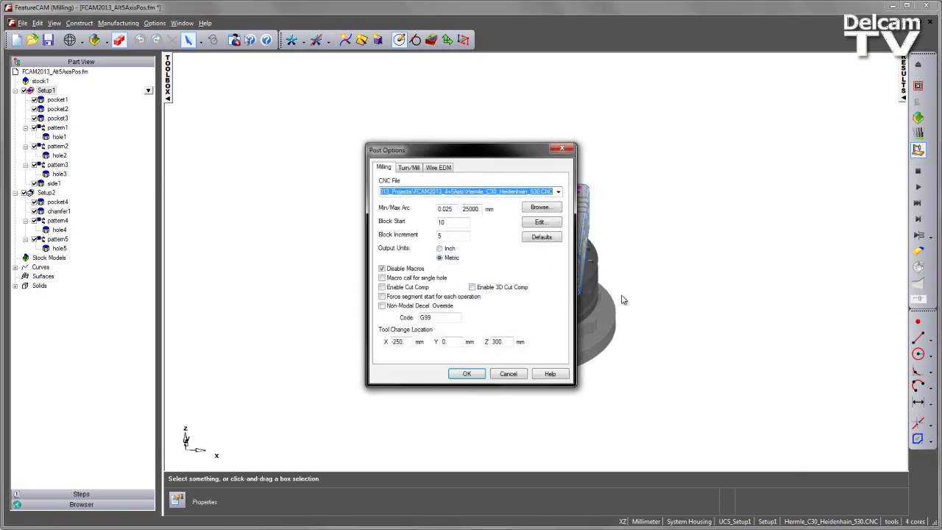
click(542, 222)
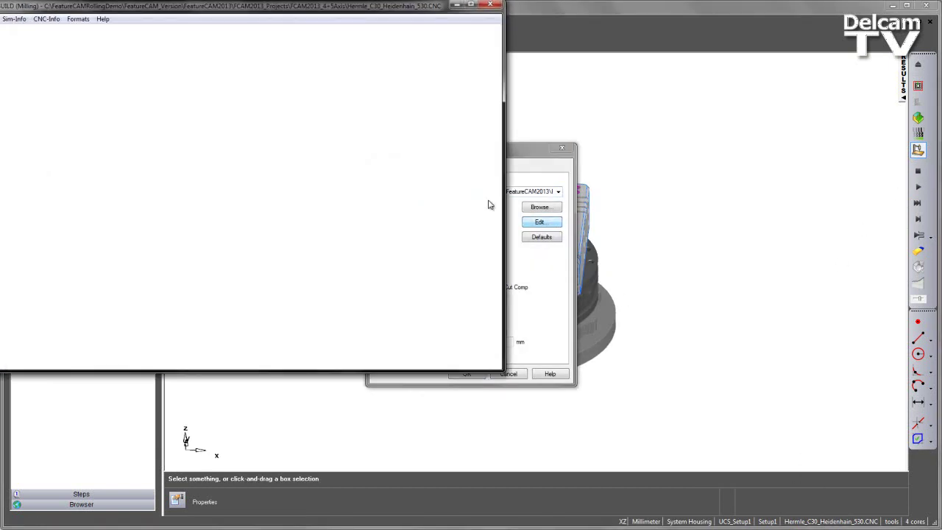
drag(74, 10, 150, 41)
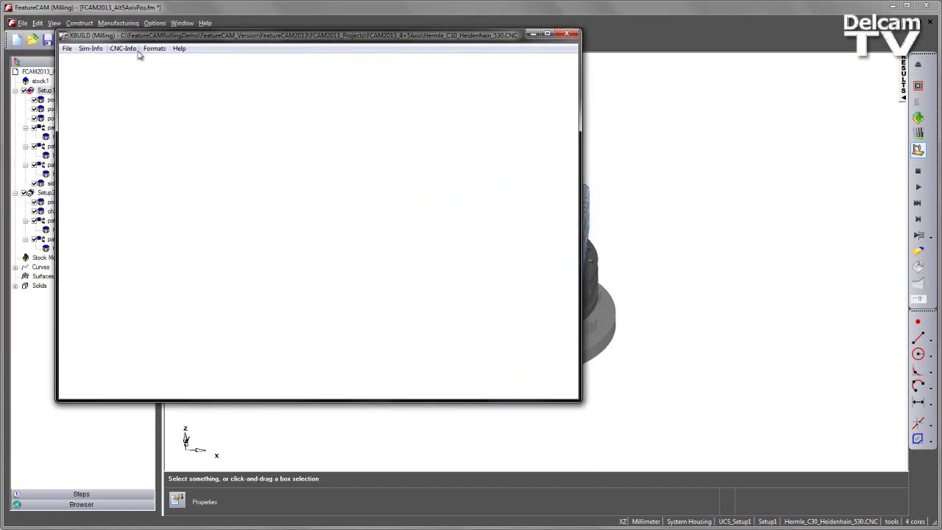
In CNC-Info > Five-Axis, set the preferred primary rotary-axis orientation to Positive and close XBUILD
click(127, 49)
click(153, 128)
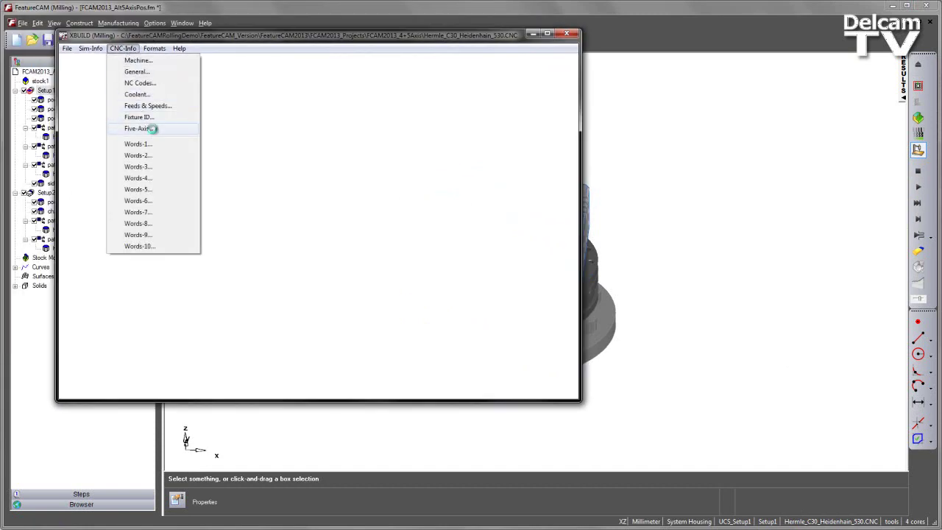
click(137, 216)
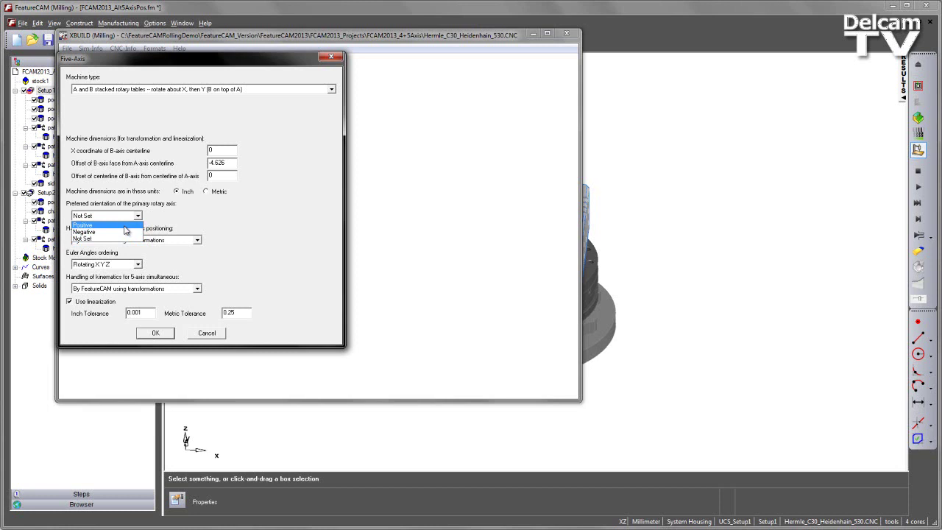
click(83, 224)
click(163, 332)
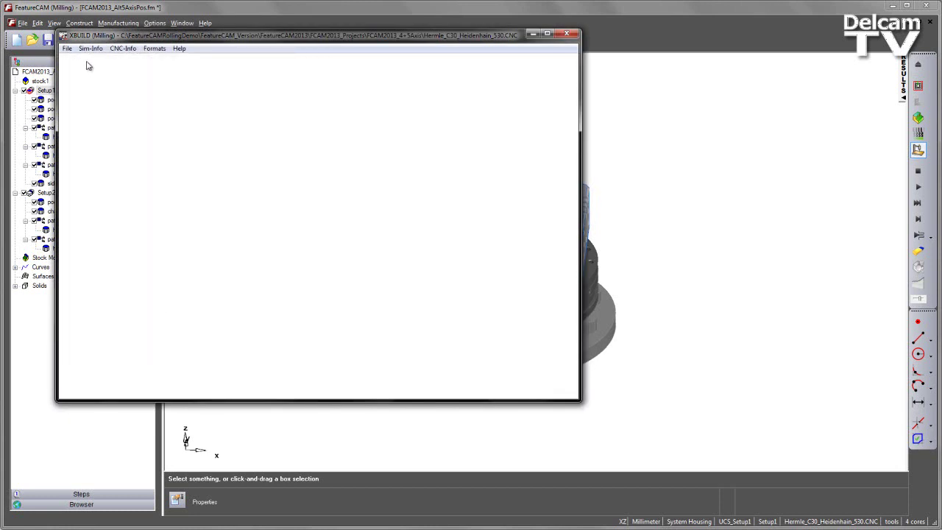
click(66, 48)
click(89, 71)
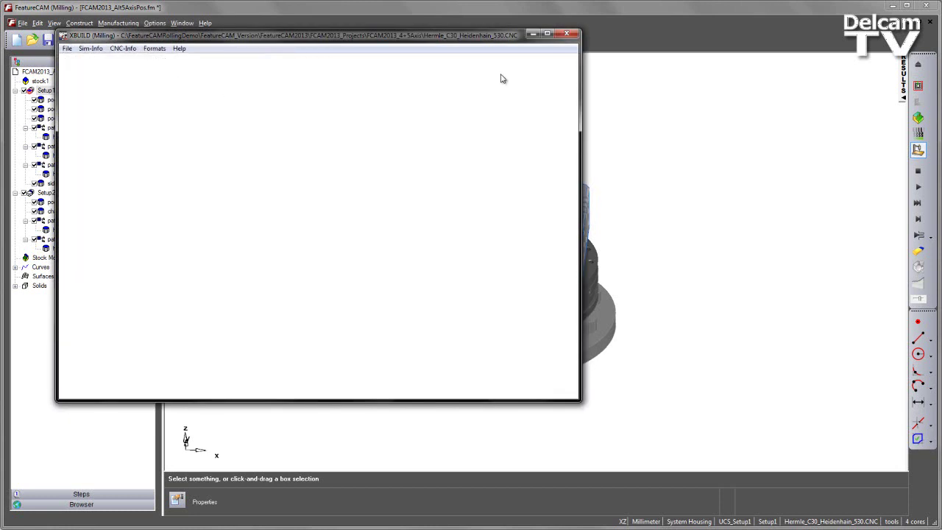
click(567, 33)
click(469, 374)
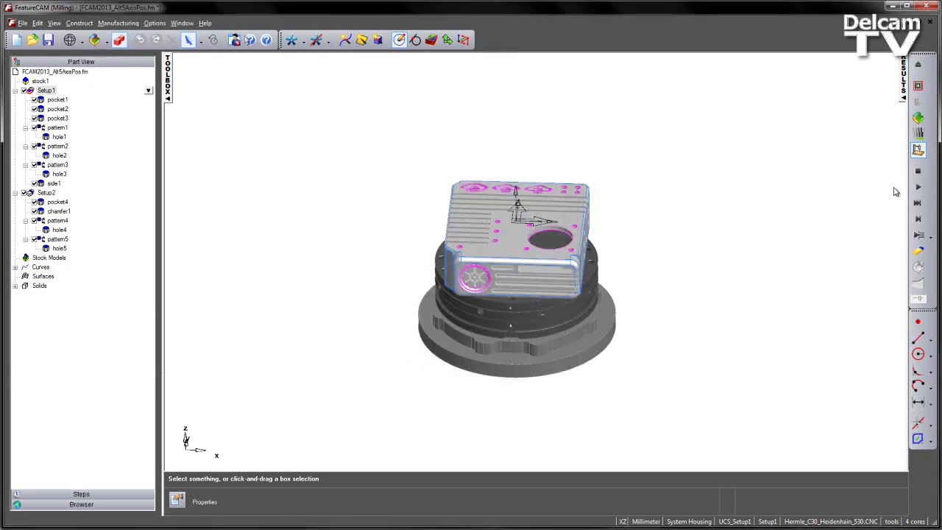
click(919, 220)
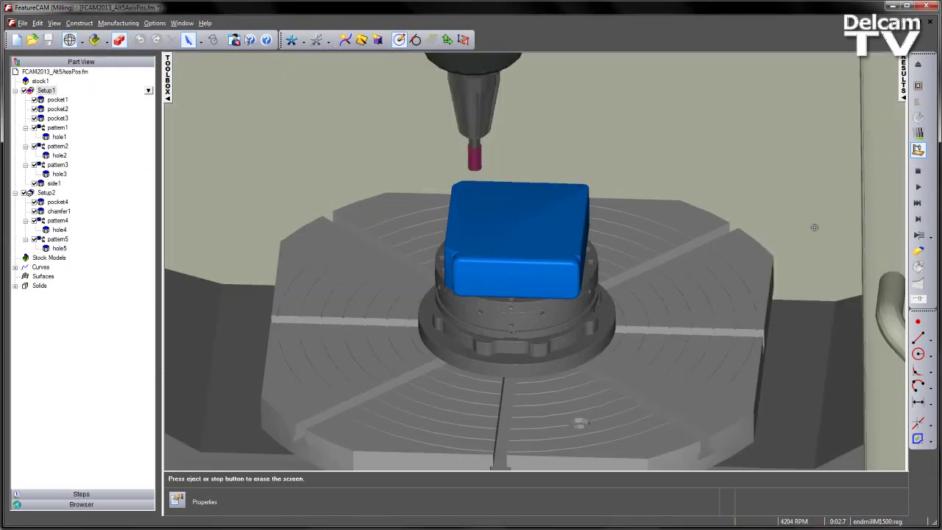
click(919, 188)
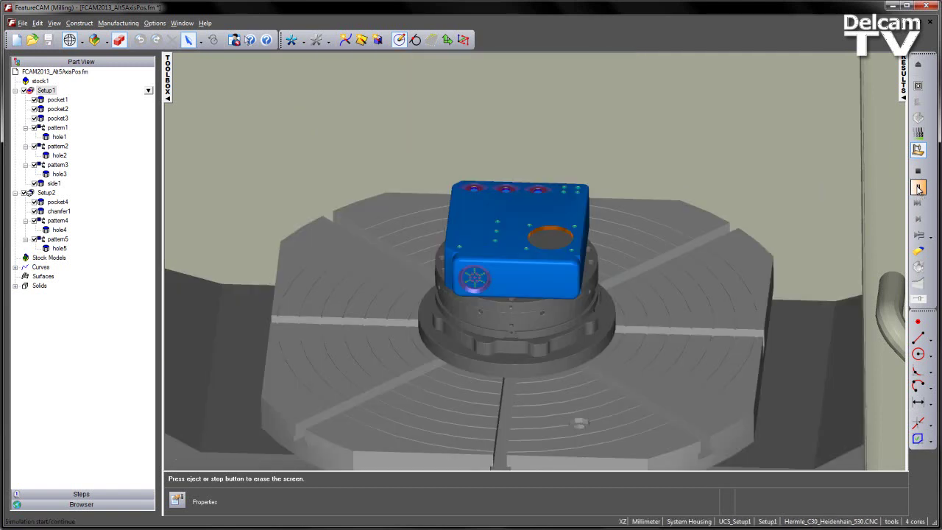
click(918, 170)
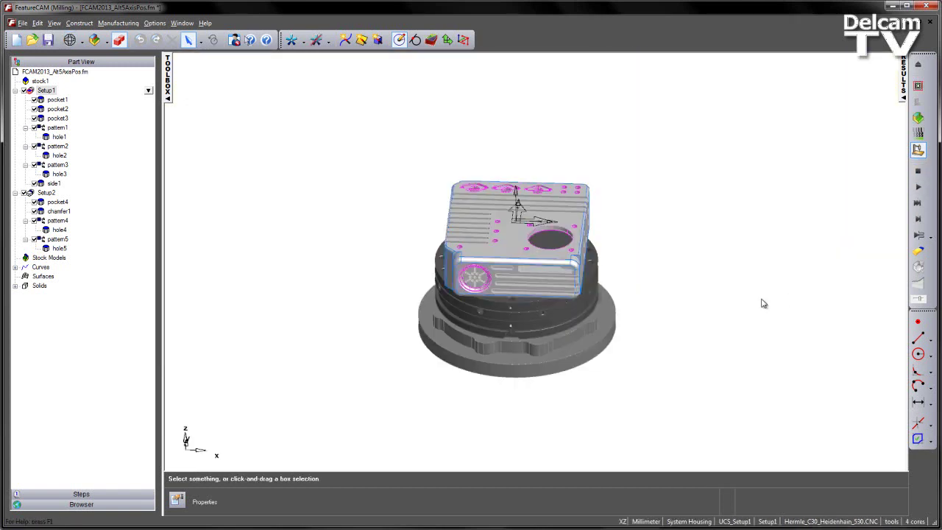
click(905, 87)
click(438, 462)
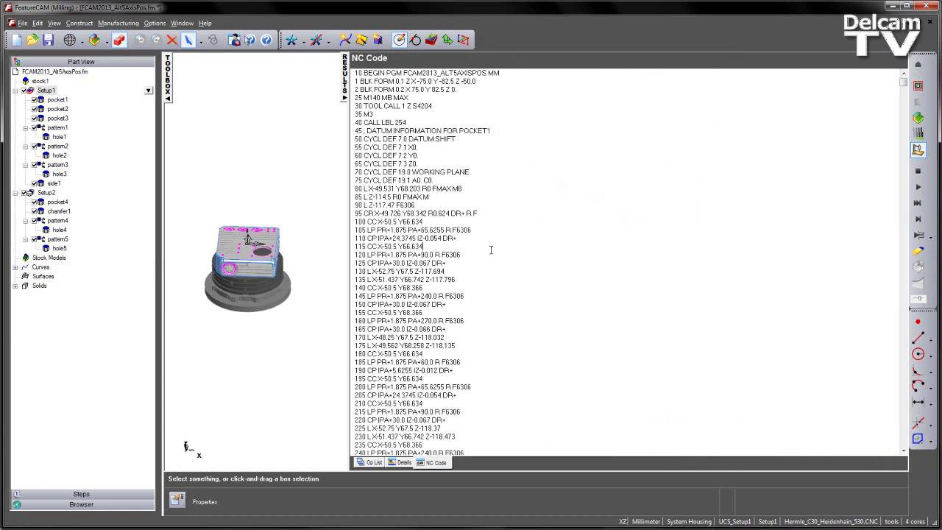
key(ctrl+f)
click(533, 154)
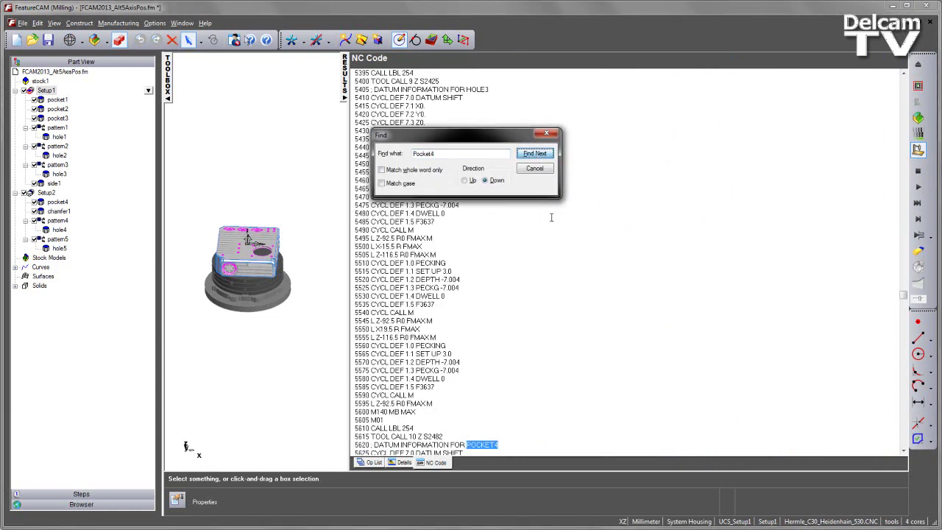
click(510, 438)
scroll(509, 438, down, 6)
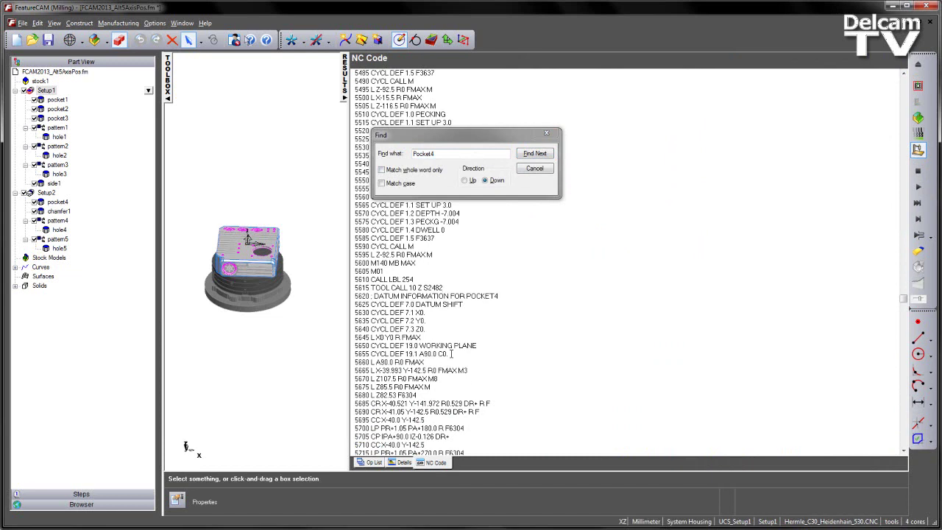
drag(451, 353, 340, 353)
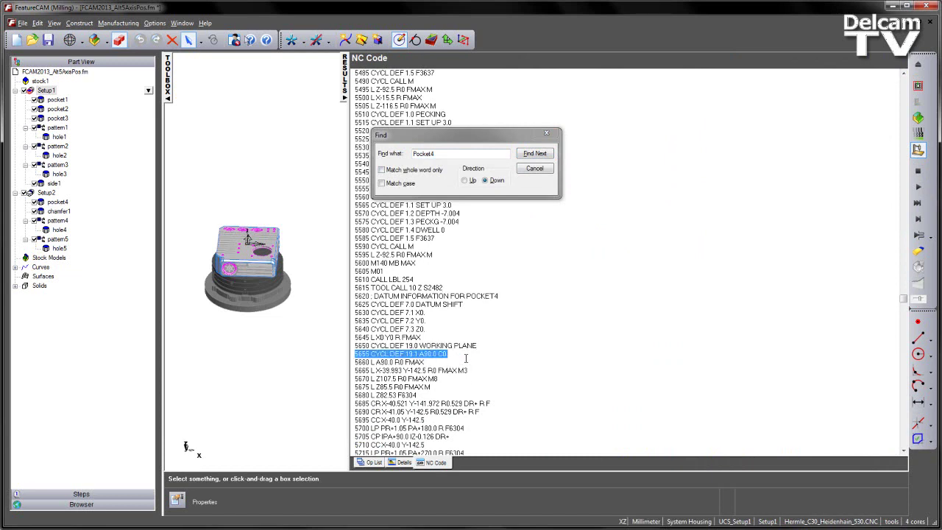
click(535, 169)
Return to the part and open the post file for editing from Post Options
click(345, 86)
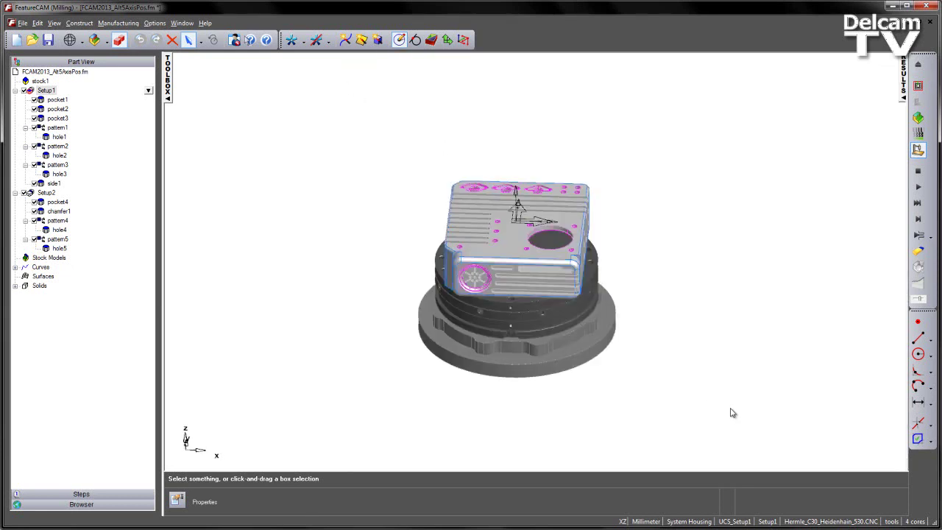
double_click(808, 523)
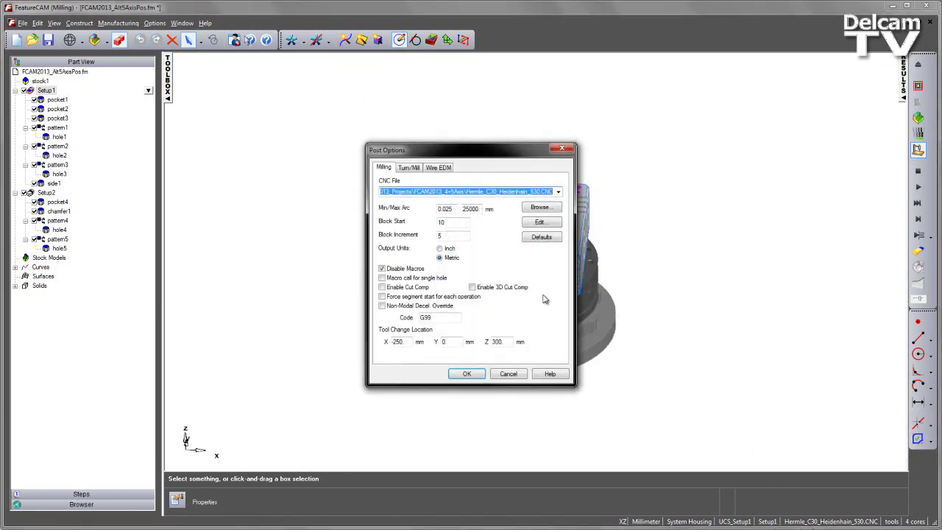
click(547, 223)
Set the Five-Axis preferred orientation to Negative, save the CNC file, and close XBUILD and Post Options
click(125, 48)
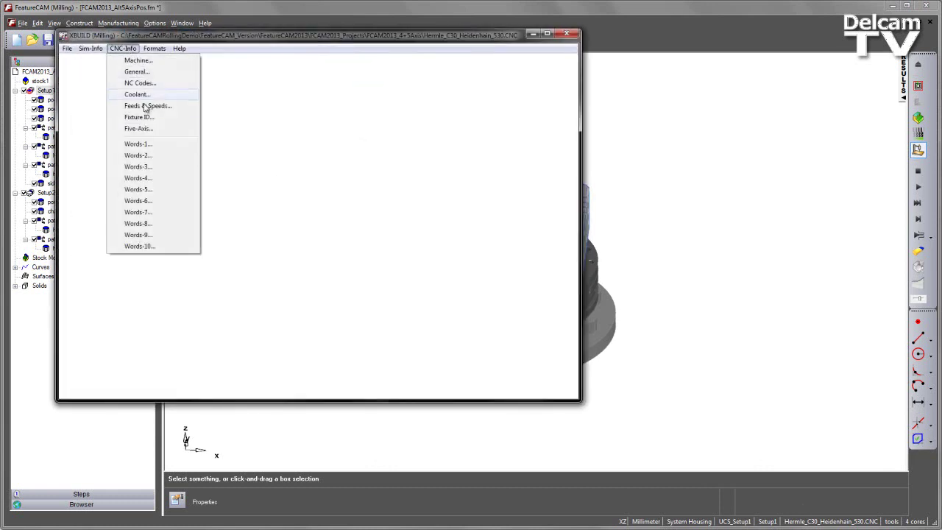
click(149, 130)
click(138, 216)
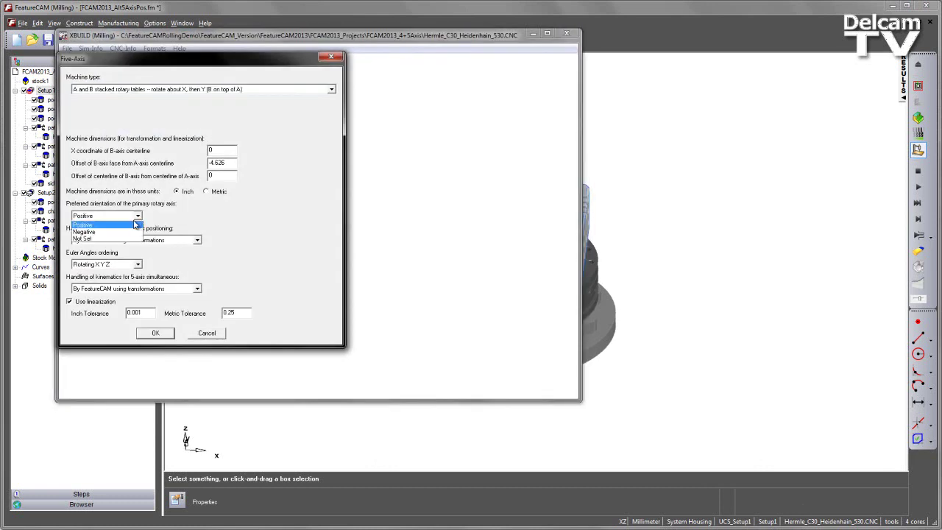
click(129, 234)
click(155, 334)
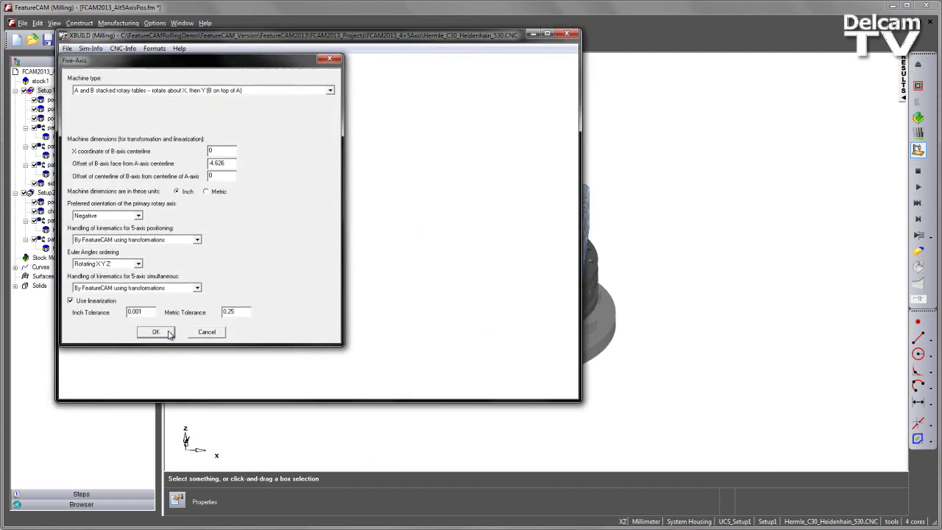
click(67, 49)
click(89, 71)
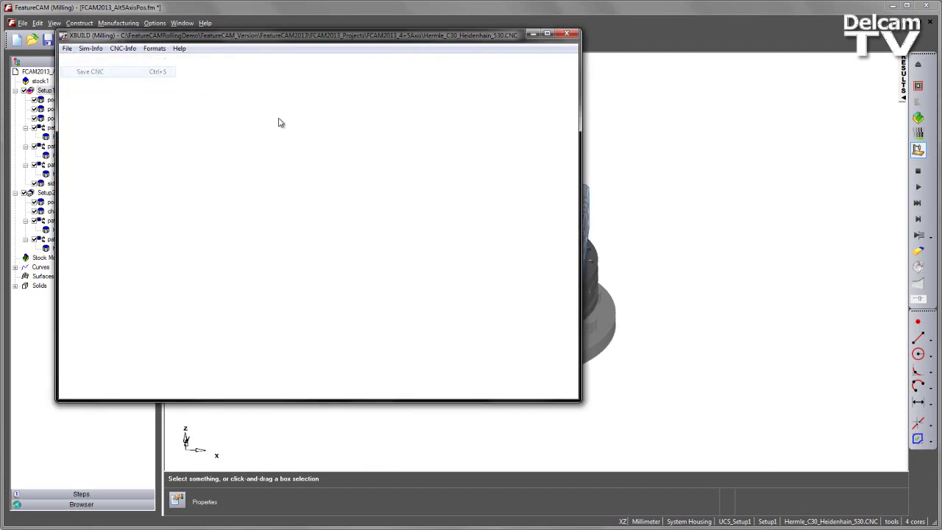
click(567, 35)
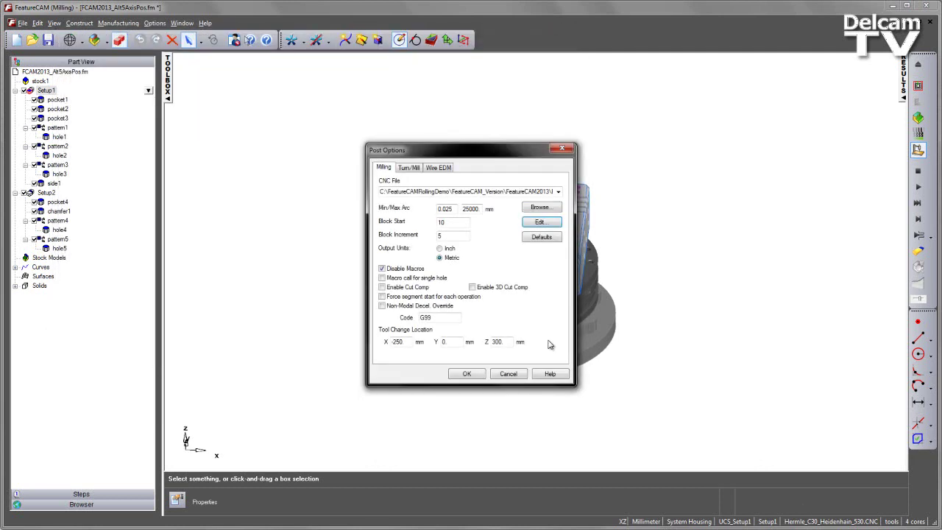
click(469, 375)
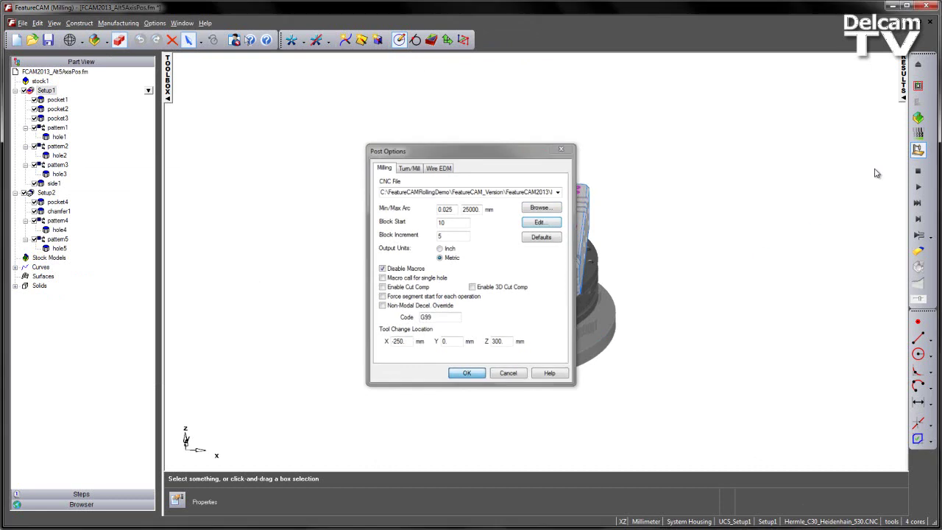
Run the machining simulation with the Negative orientation, then stop and clear it
click(918, 220)
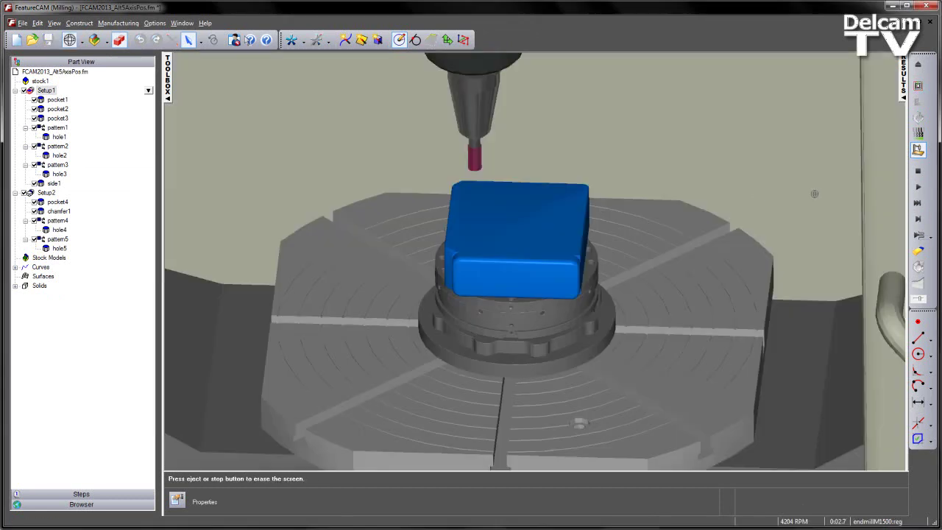
click(918, 187)
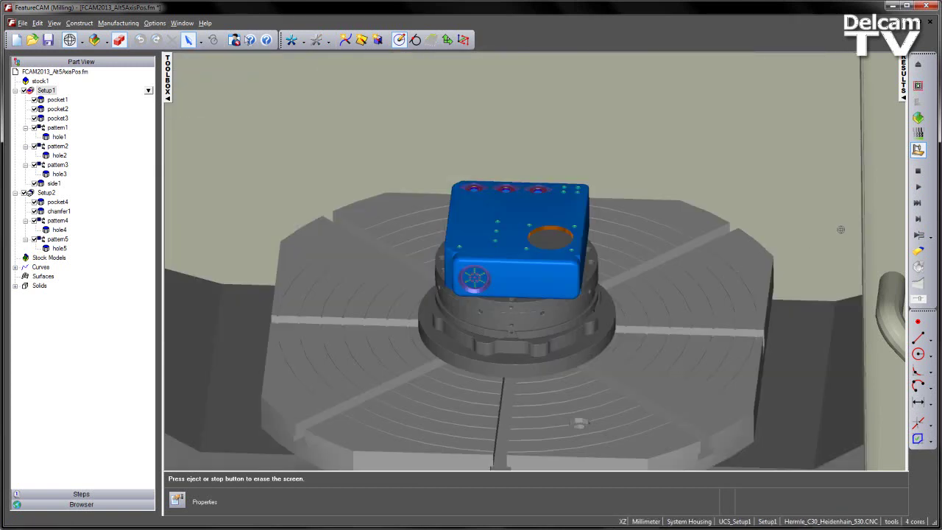
click(915, 170)
Find POCKET4 in the NC code and highlight its working-plane values A-90.0 C180.0
mouse_move(904, 86)
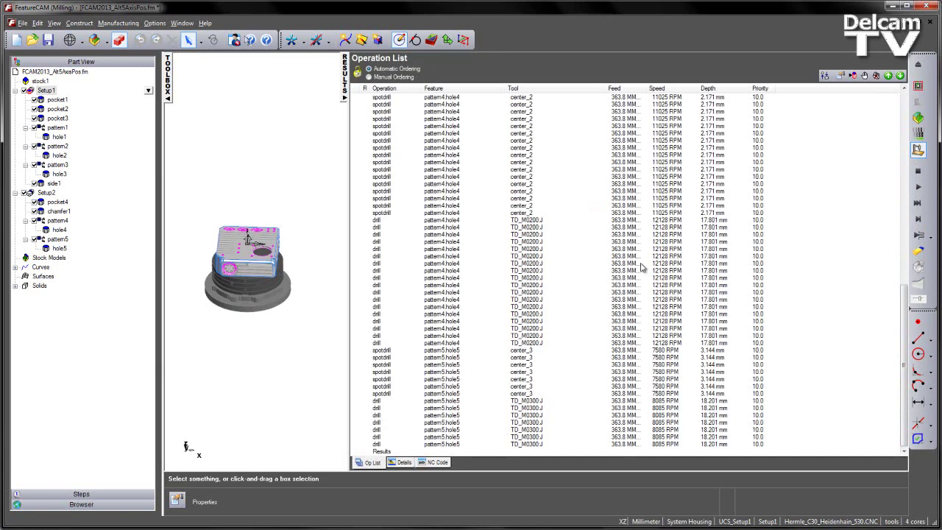
click(437, 462)
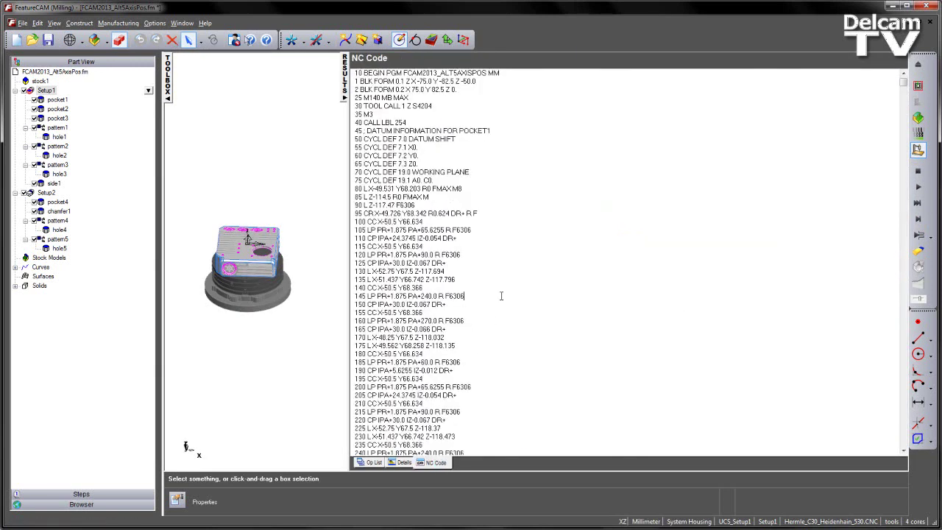
key(ctrl+f)
click(535, 153)
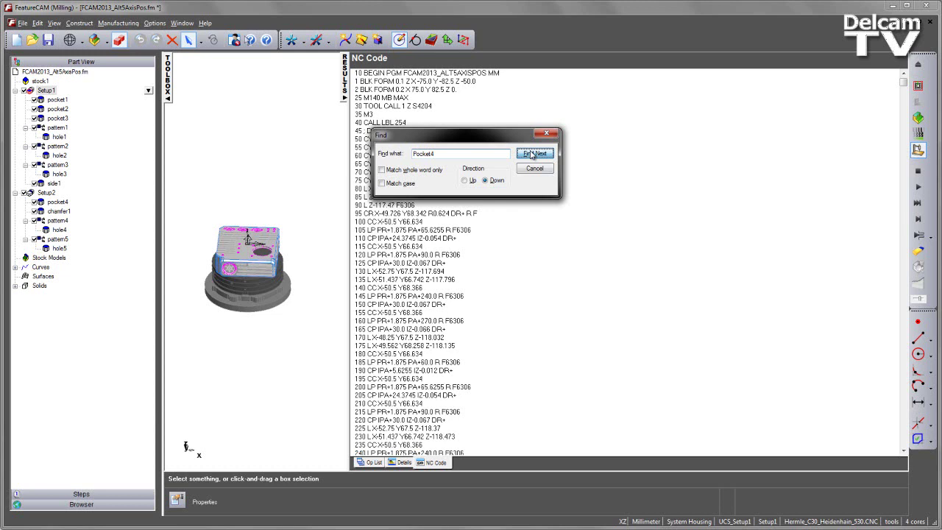
scroll(516, 417, down, 6)
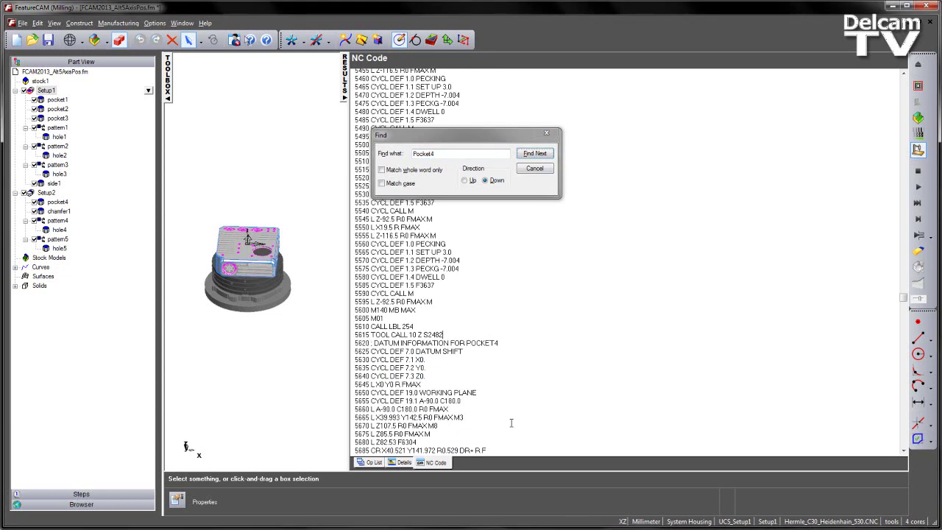
drag(462, 354, 355, 355)
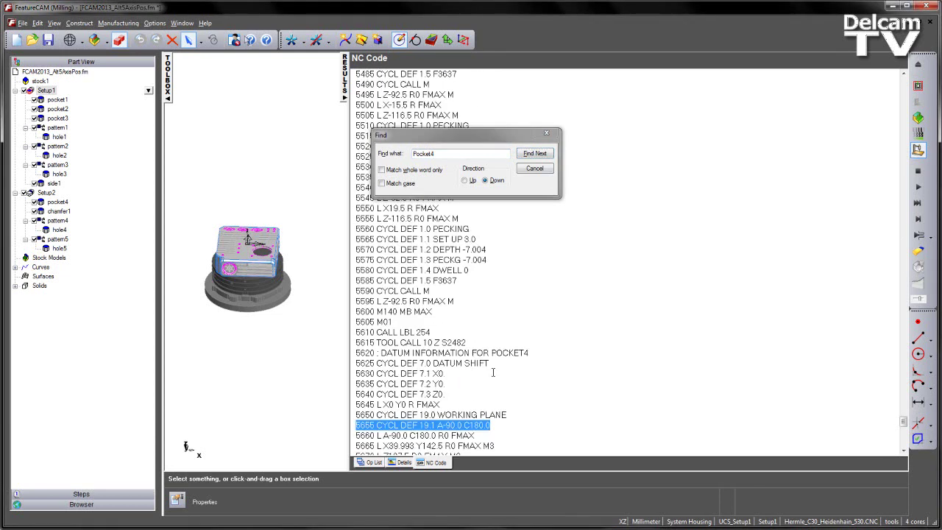
ctrl+scroll(494, 372, up, 1)
drag(490, 364, 439, 368)
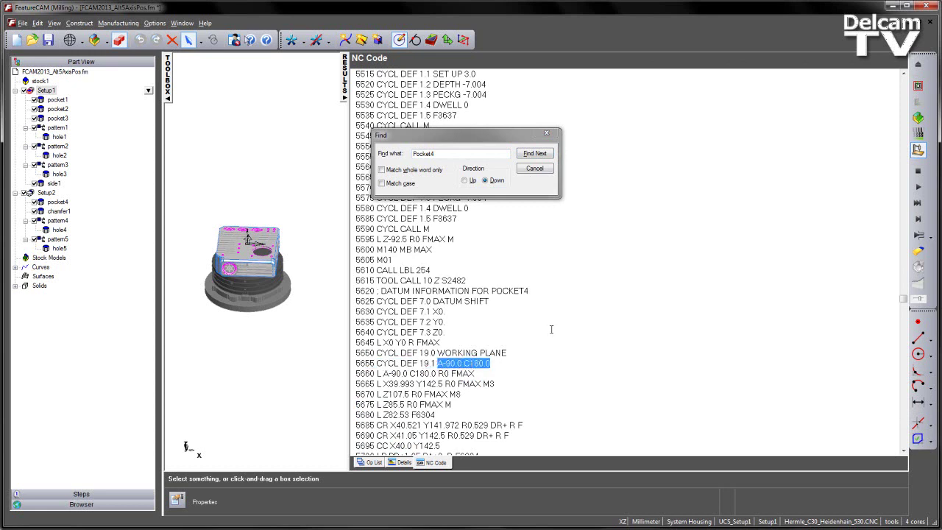